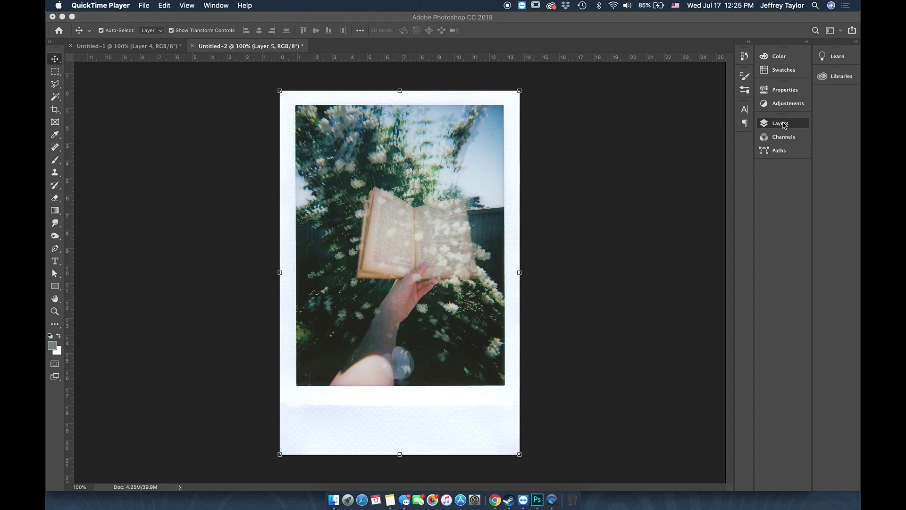
Show the Layers panel with Layer 5, the masked Layer 1 pair, Layer 4/Layer 2 copies and Background
click(769, 125)
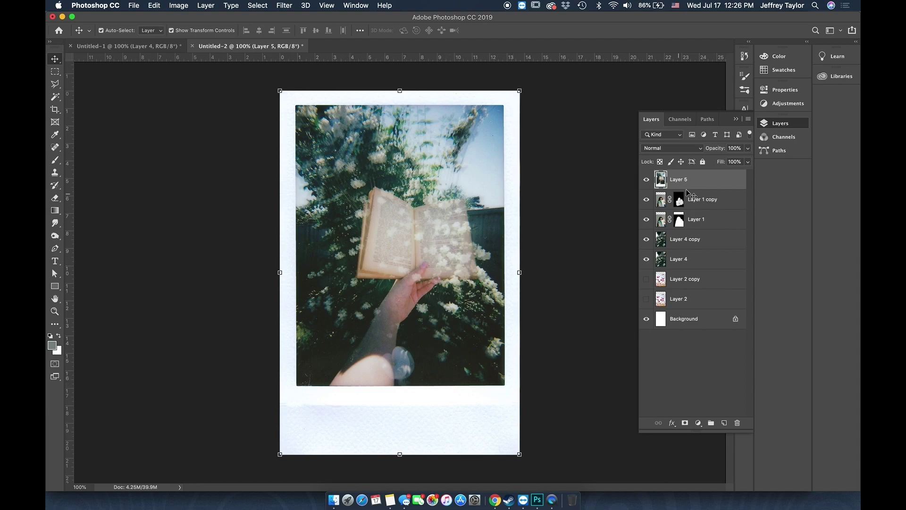
Hide Layer 5, Layer 4 copy and Layer 1 copy after comparing each on and off
click(646, 180)
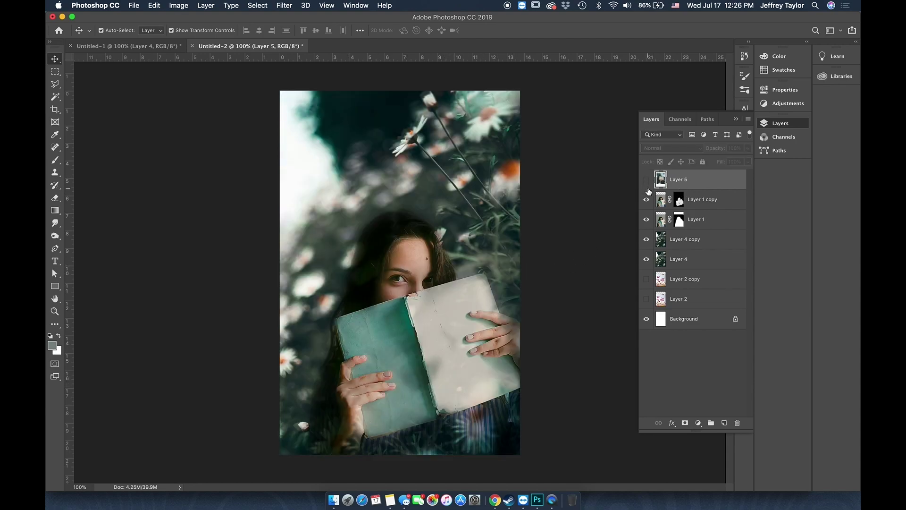
click(647, 180)
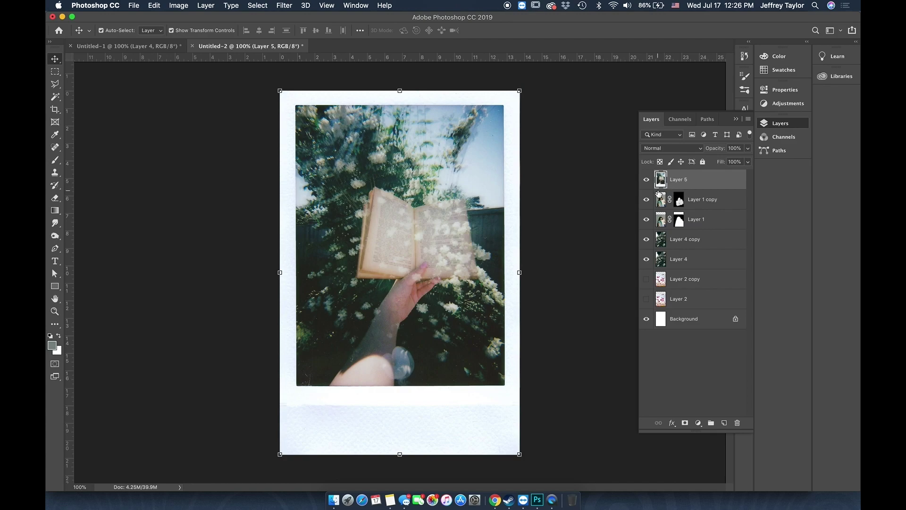
click(647, 180)
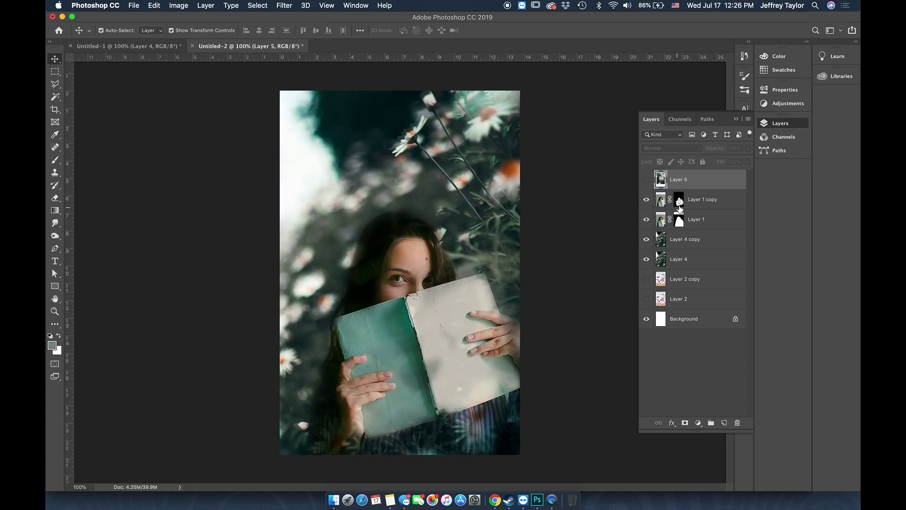
click(648, 241)
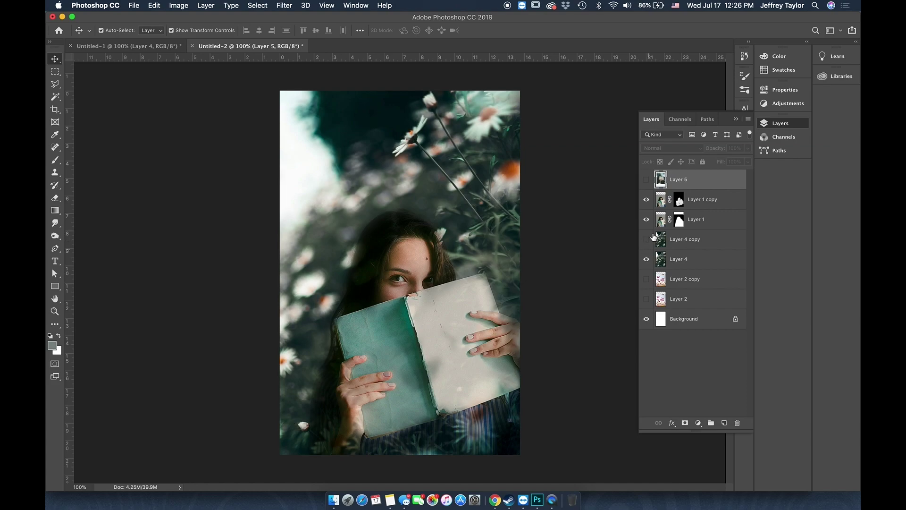
click(646, 200)
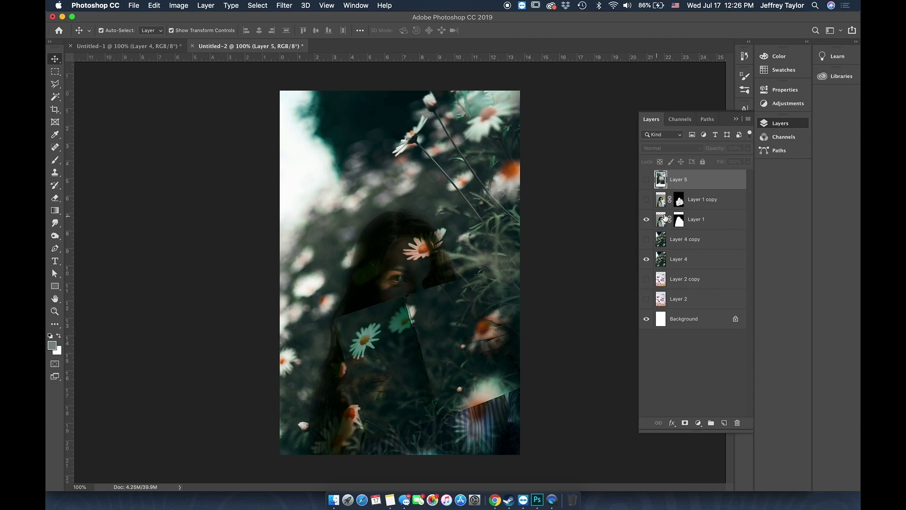
click(647, 206)
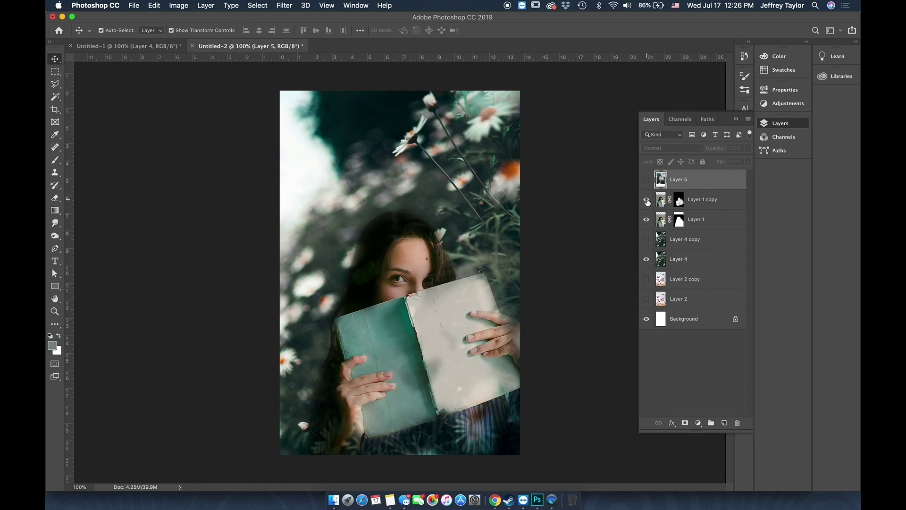
click(650, 201)
Delete Layer 2 copy and Layer 2
click(722, 200)
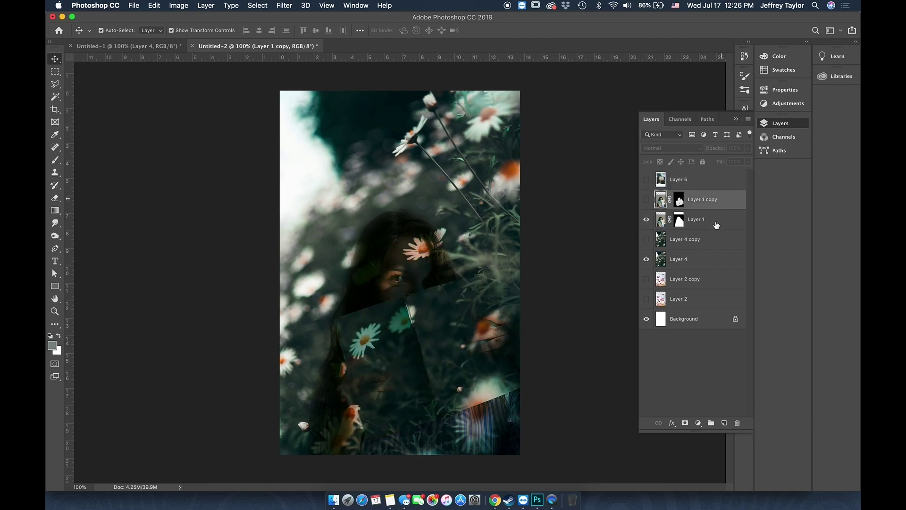
click(700, 281)
key(BackSpace)
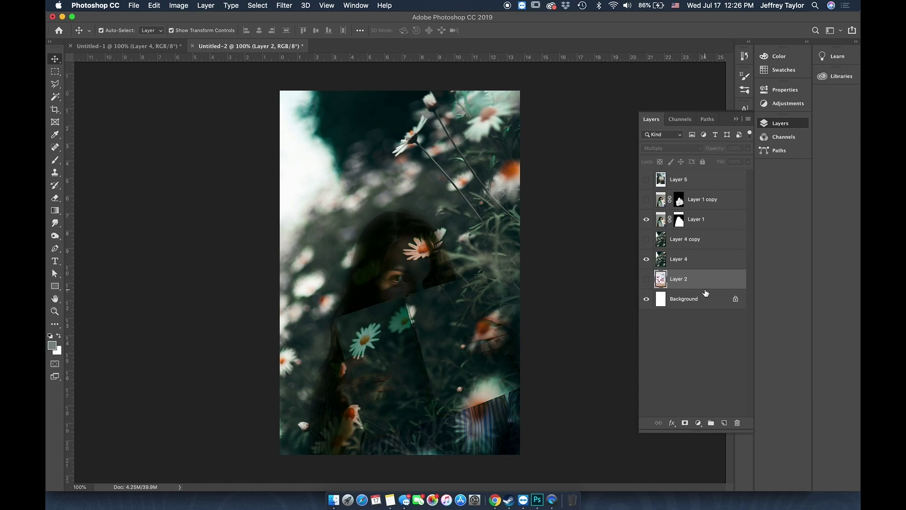
key(BackSpace)
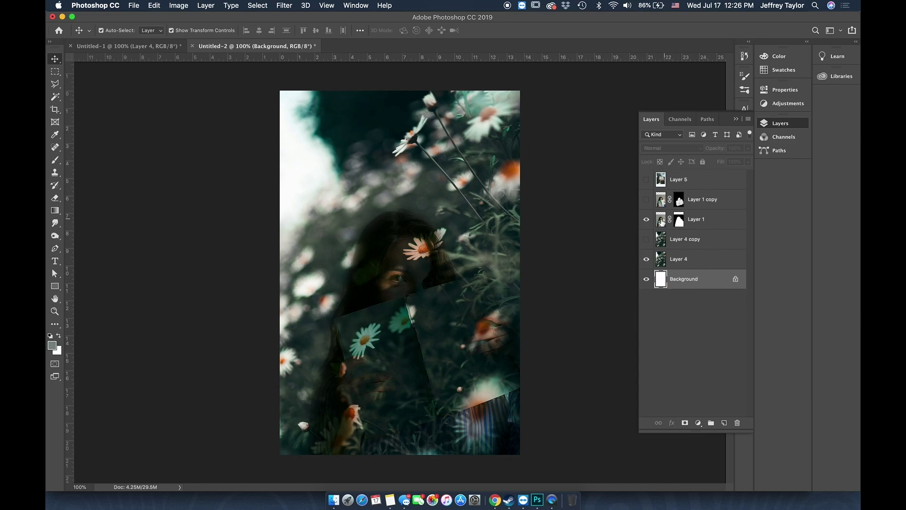
Disable Layer 1's layer mask and hide Layer 1
right_click(683, 224)
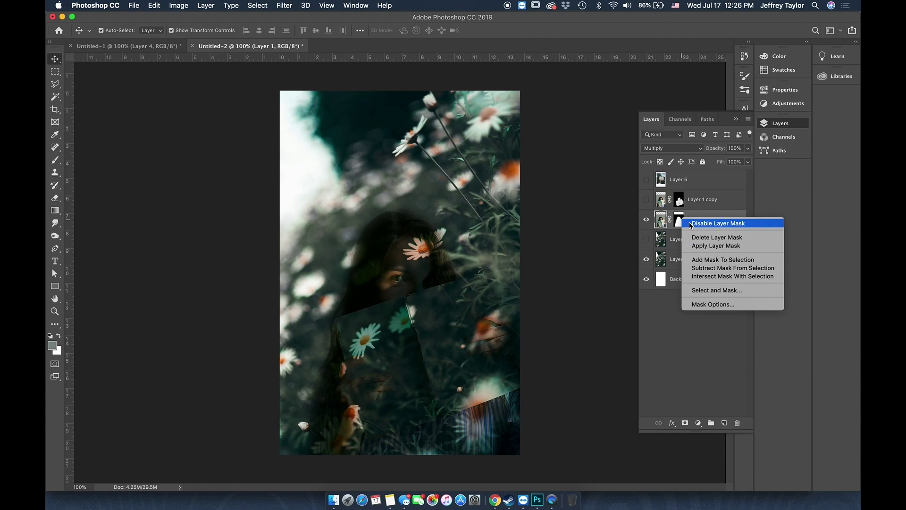
click(691, 223)
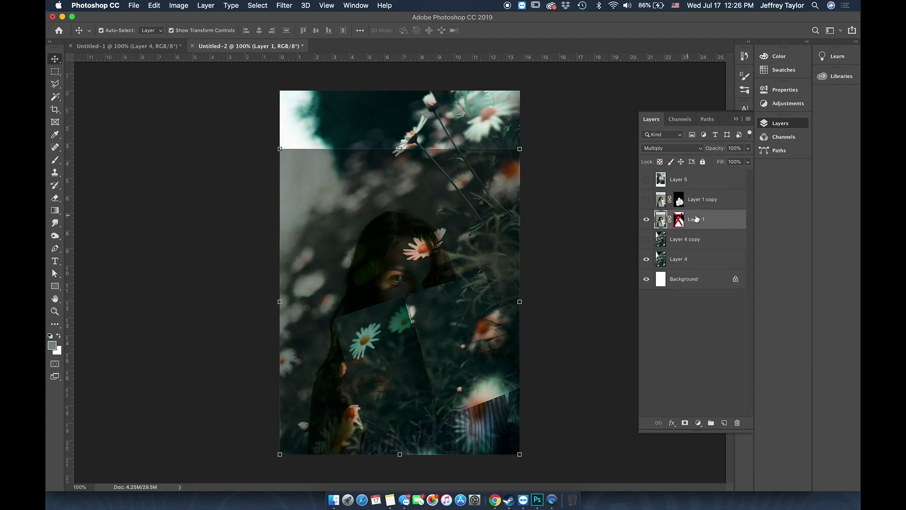
click(647, 220)
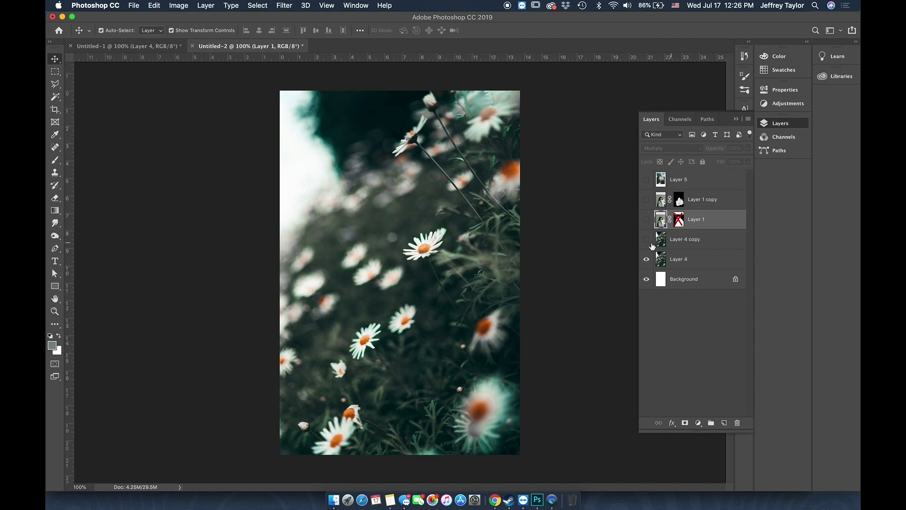
Show Layer 4 copy, preview blend modes on it, then delete it
click(681, 244)
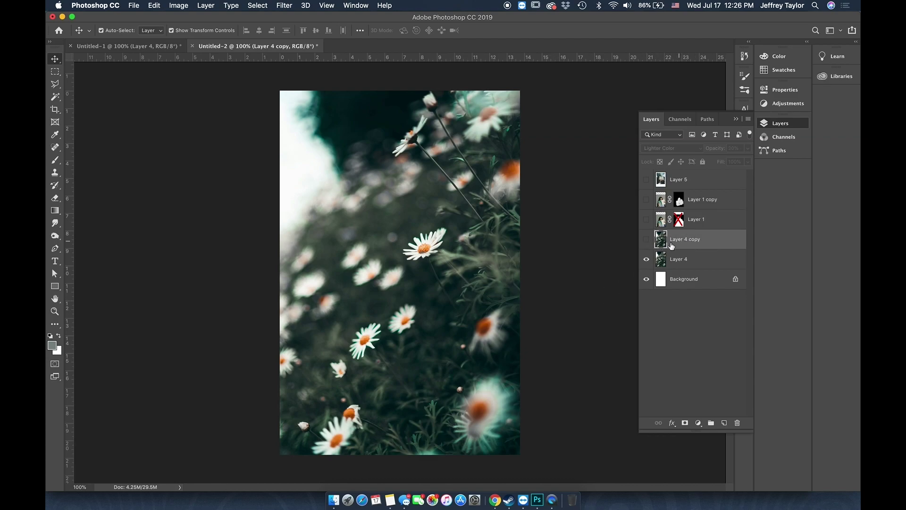
click(647, 239)
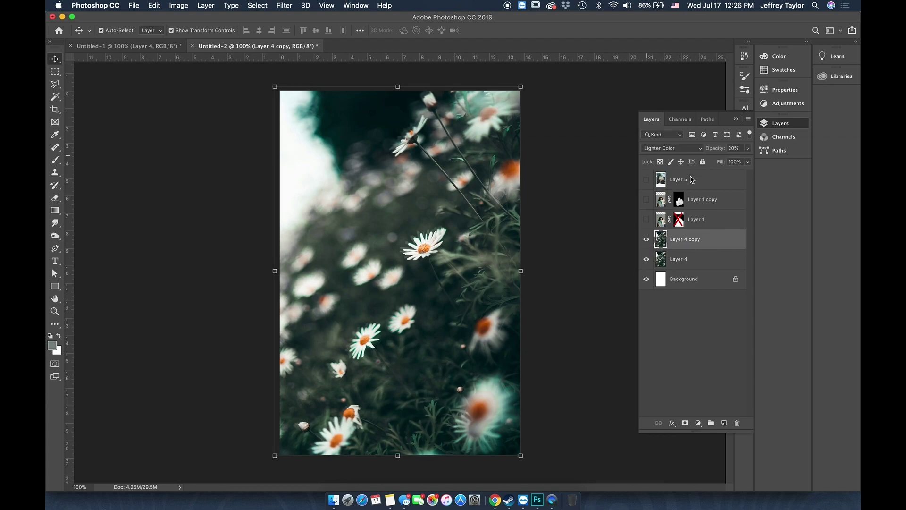
click(701, 150)
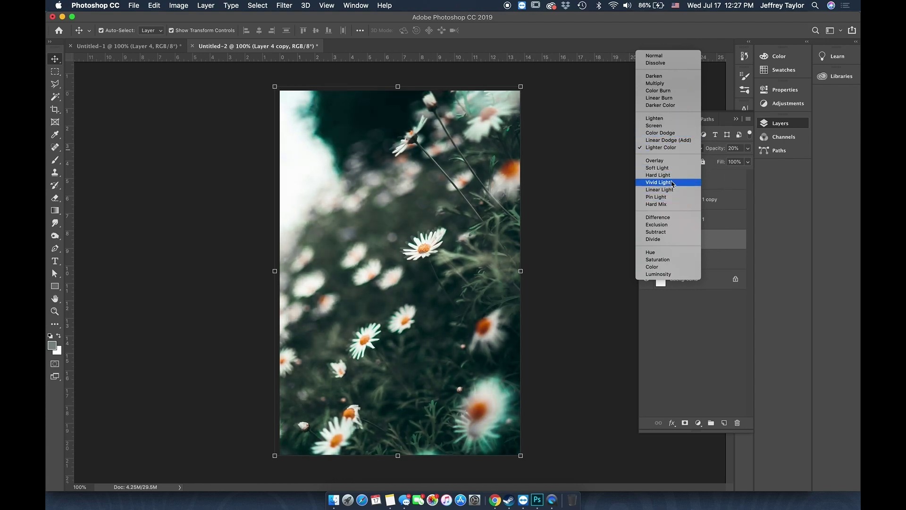
click(733, 244)
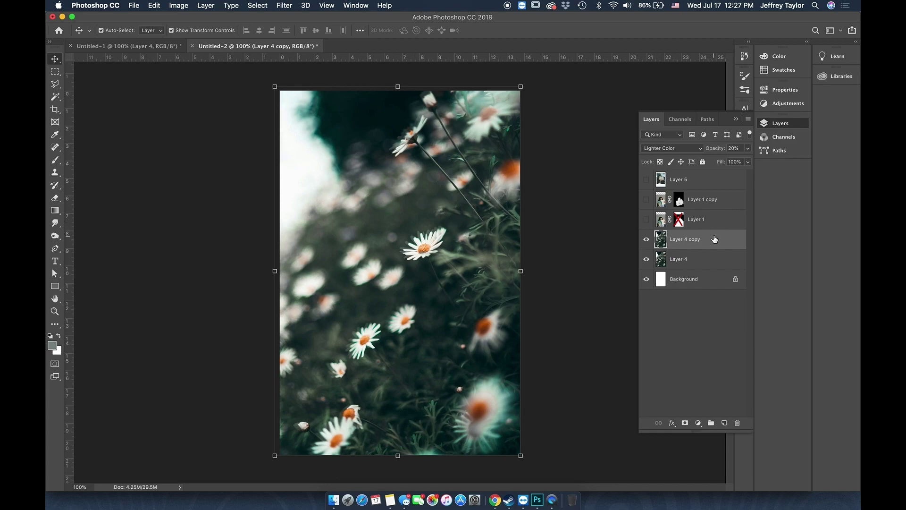
key(Delete)
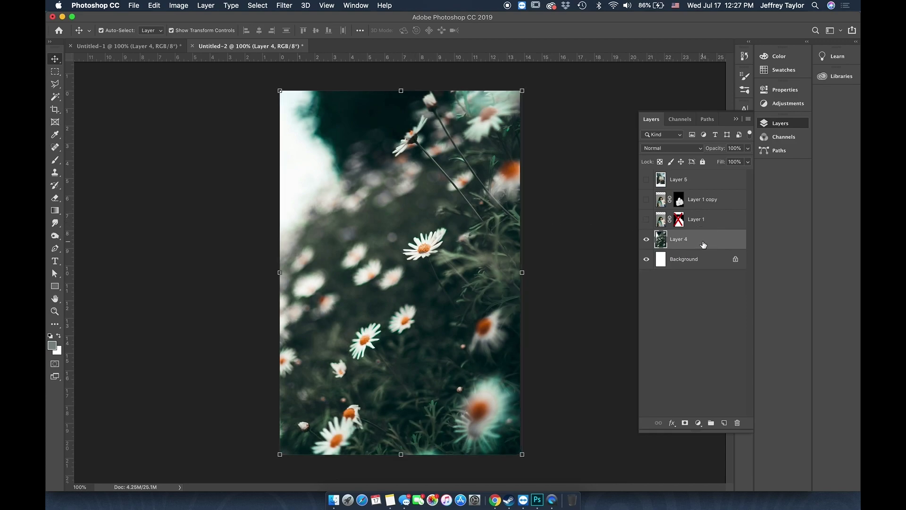
Duplicate Layer 4 and scale the copy up about 1% from its top-left corner
key(super+j)
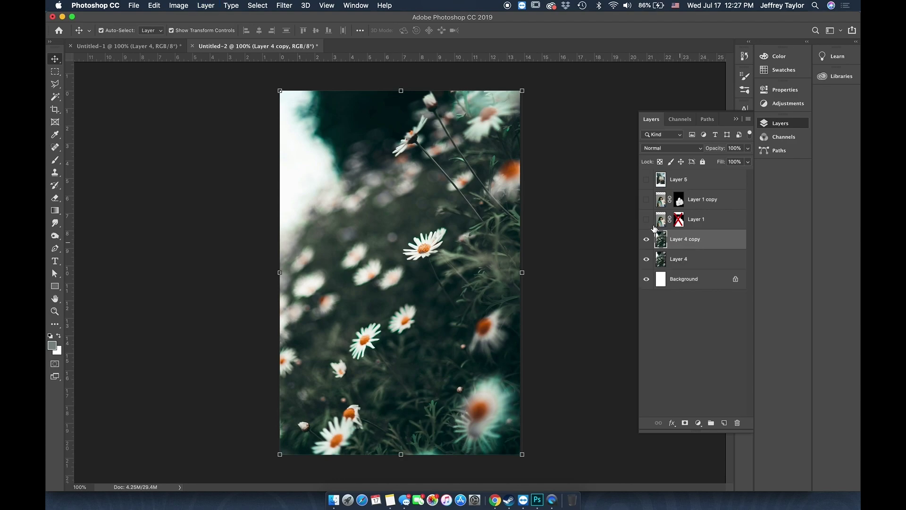
click(279, 90)
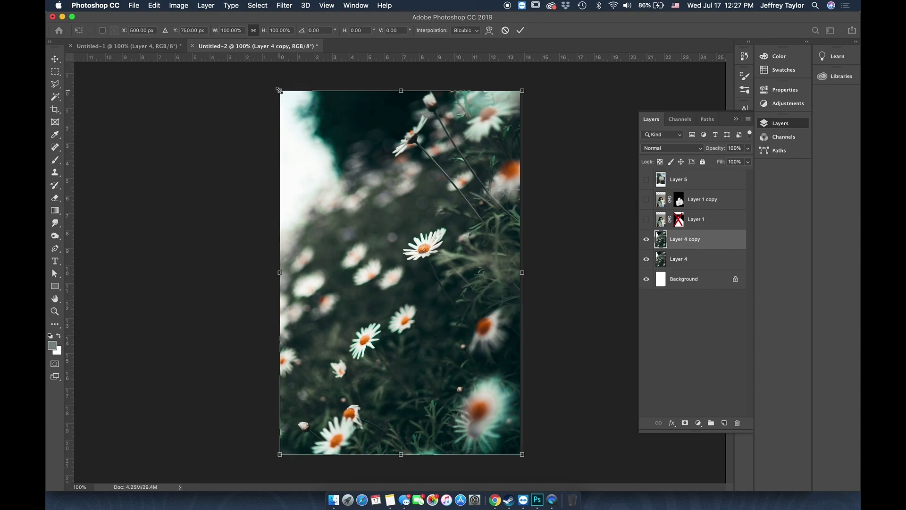
drag(279, 91, 277, 88)
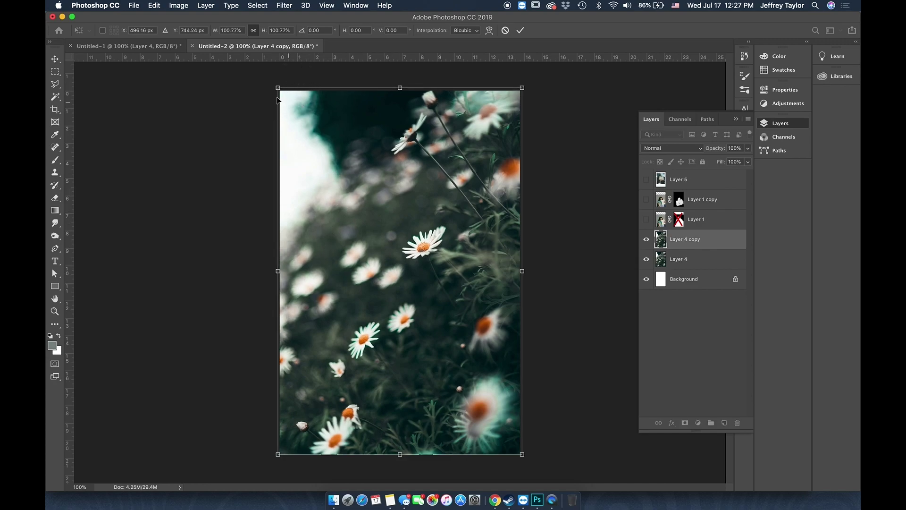
drag(275, 86, 274, 86)
click(520, 30)
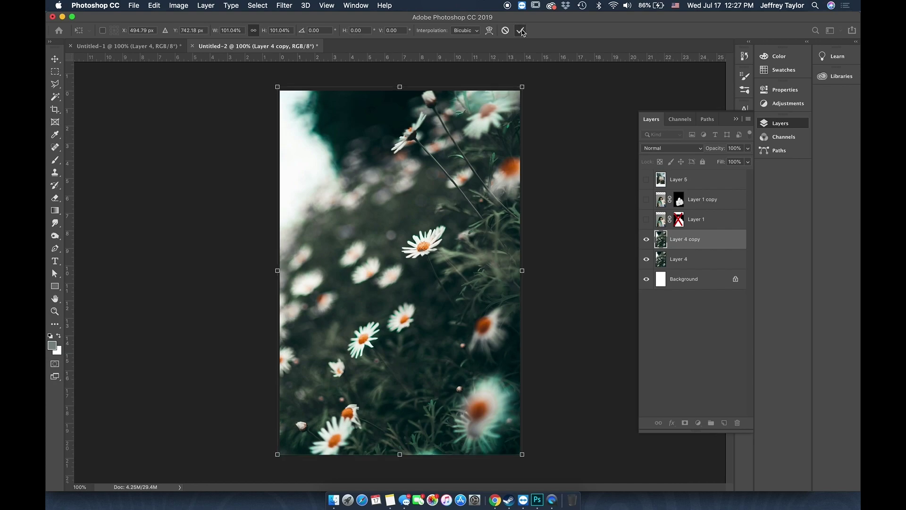
Blend Layer 4 copy in Lighter Color at 30% opacity, comparing it on and off
click(698, 149)
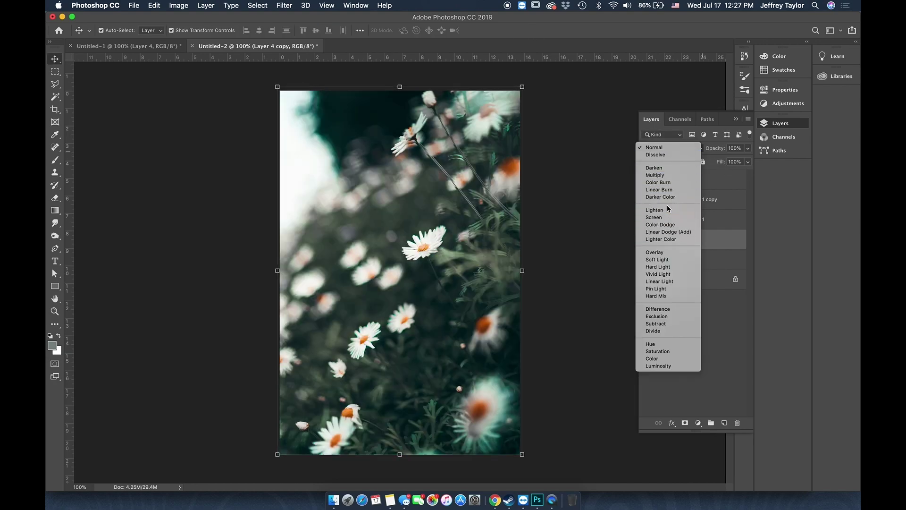
click(666, 239)
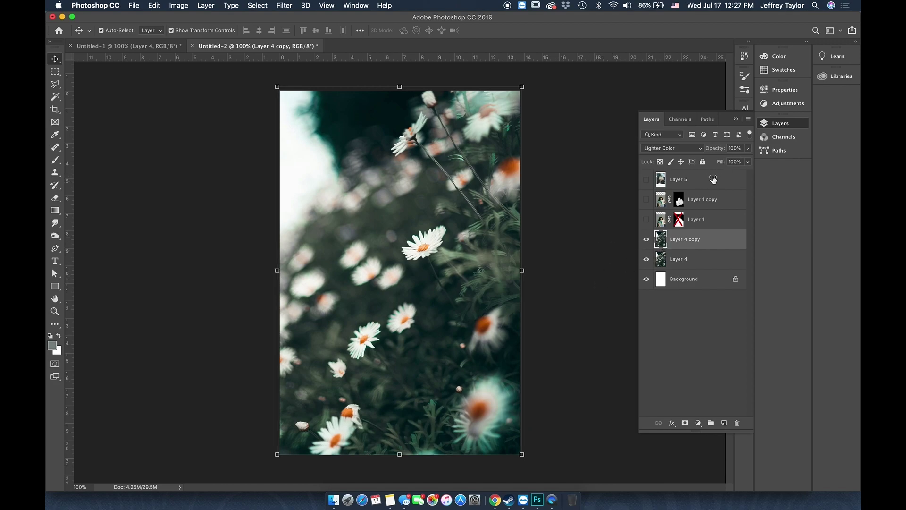
key(3)
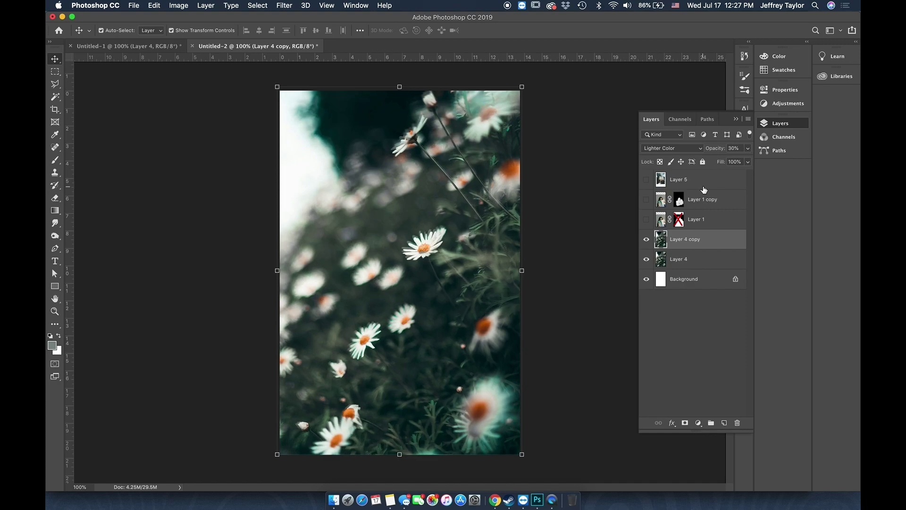
click(647, 239)
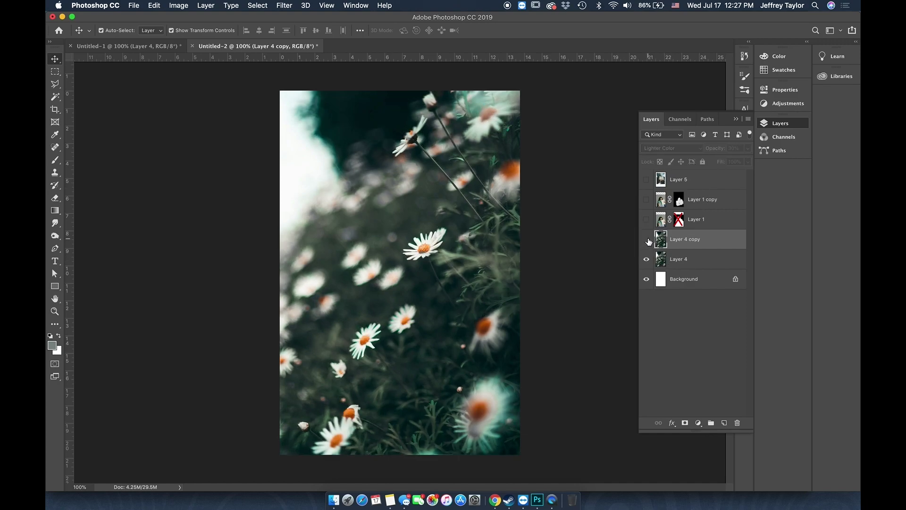
click(646, 240)
click(647, 239)
click(646, 240)
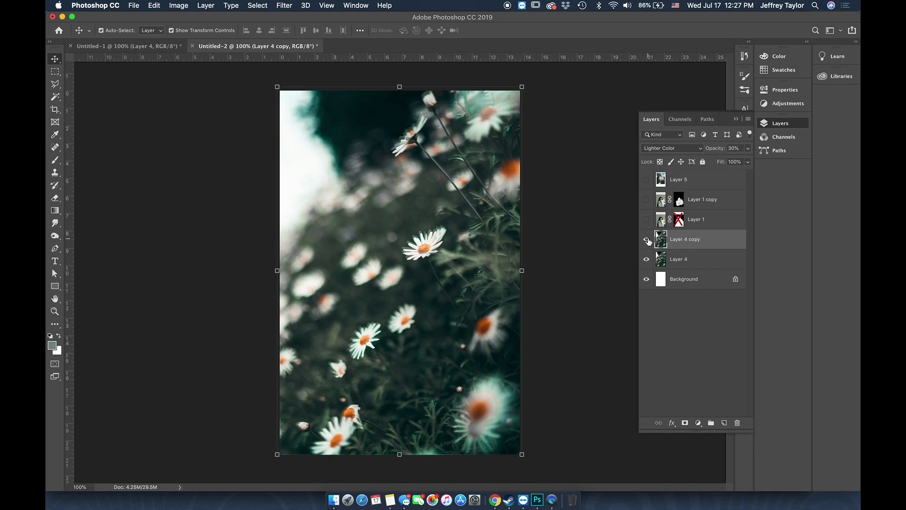
click(647, 239)
Show Layer 1 and change its blend mode from Multiply to Screen over the daisies
click(647, 219)
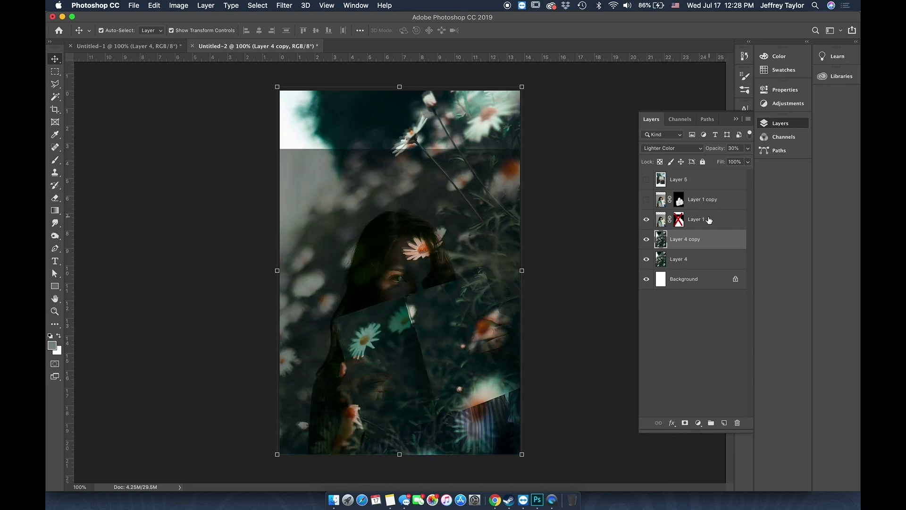
click(724, 220)
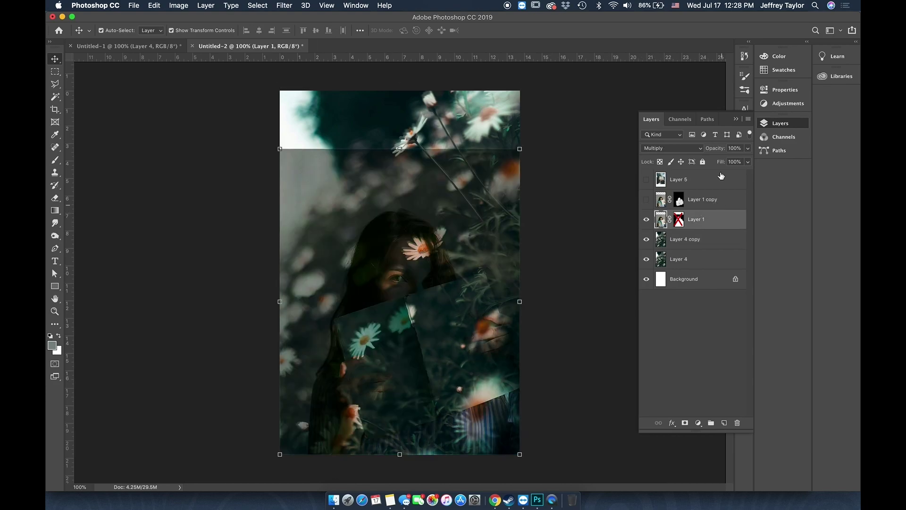
click(701, 149)
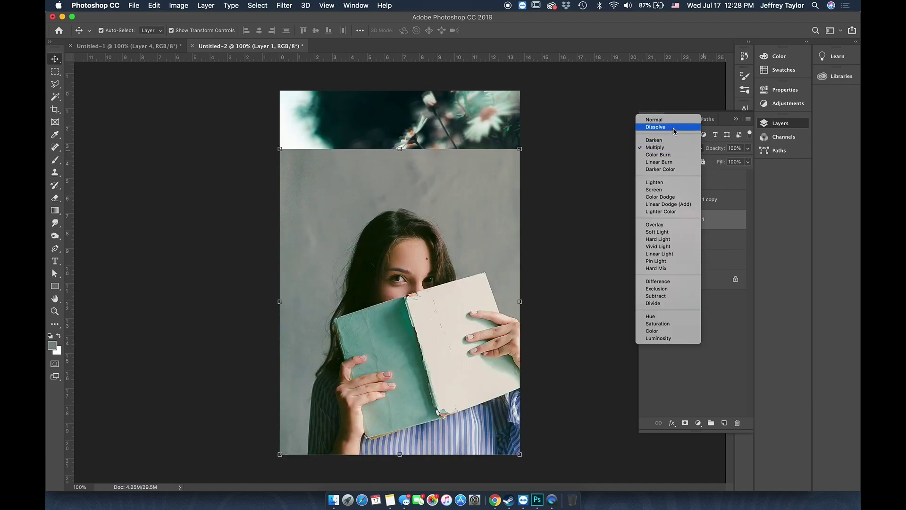
click(674, 121)
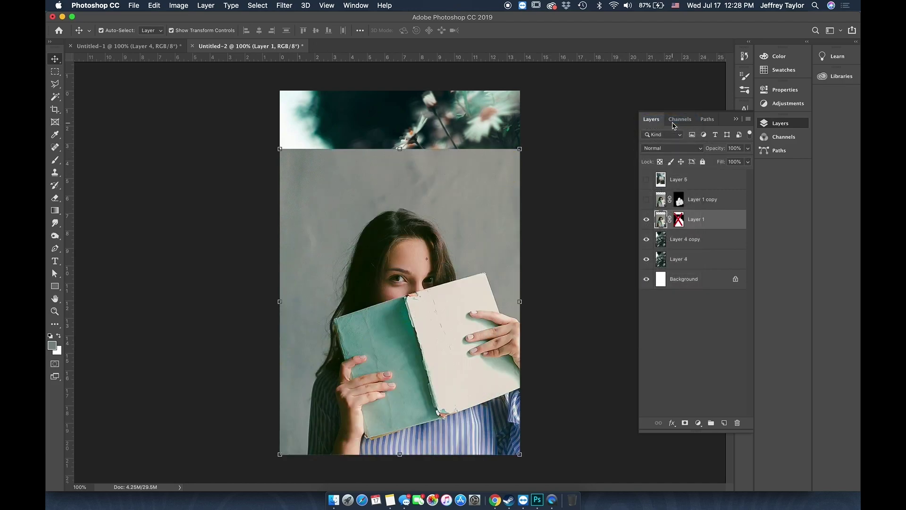
click(694, 150)
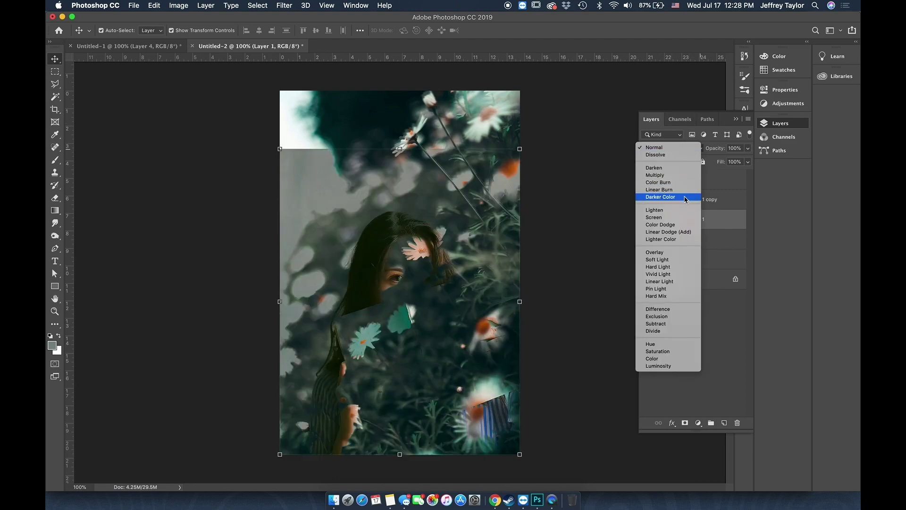
click(681, 220)
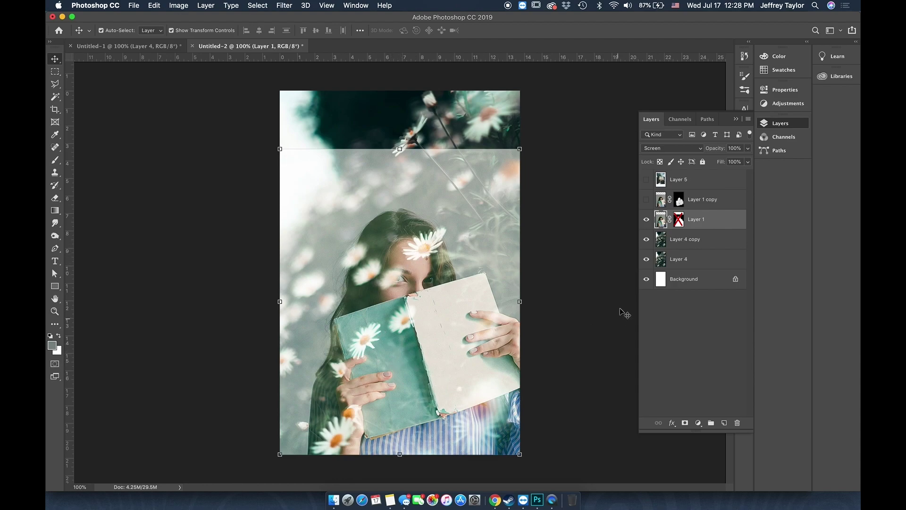
click(724, 204)
Replace the old Layer 1 copy with a fresh Layer 1 duplicate and delete its layer mask
key(Delete)
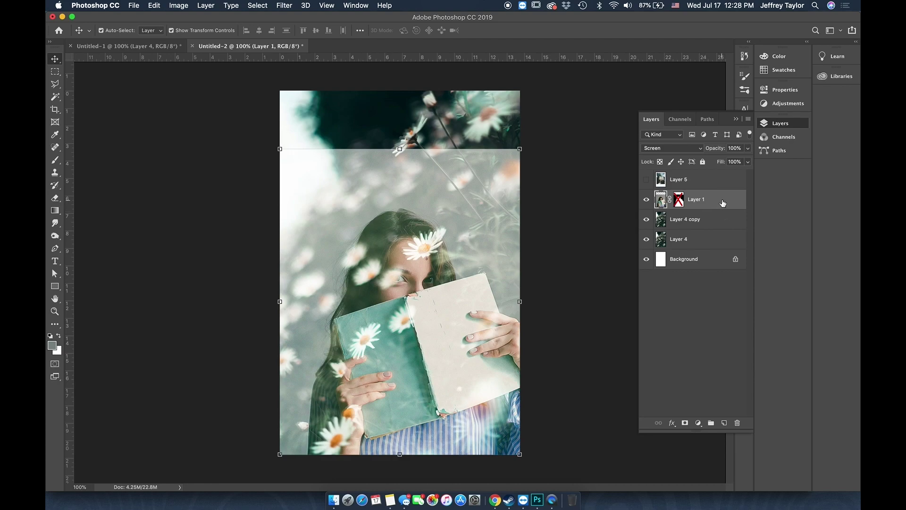
key(super+j)
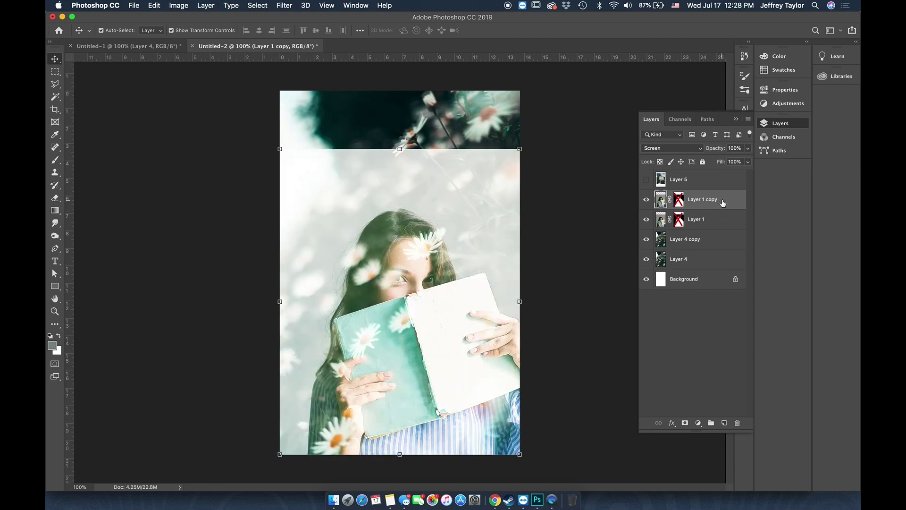
right_click(680, 201)
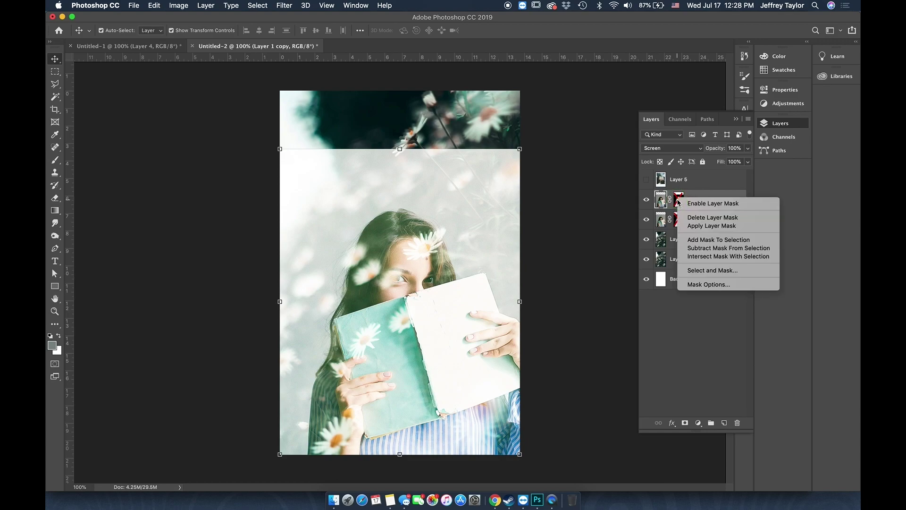
click(694, 218)
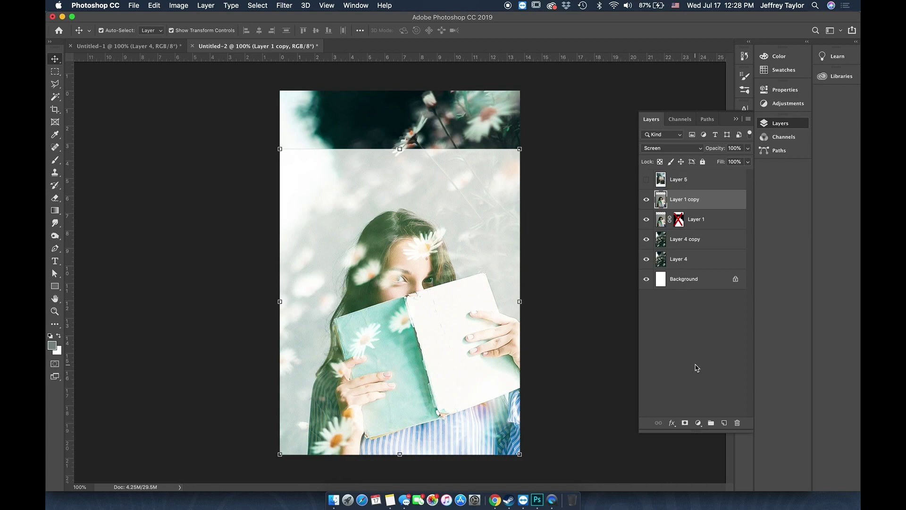
Add a black hide-all mask to Layer 1 copy, test a 200 brush over the book, then undo
alt+click(685, 423)
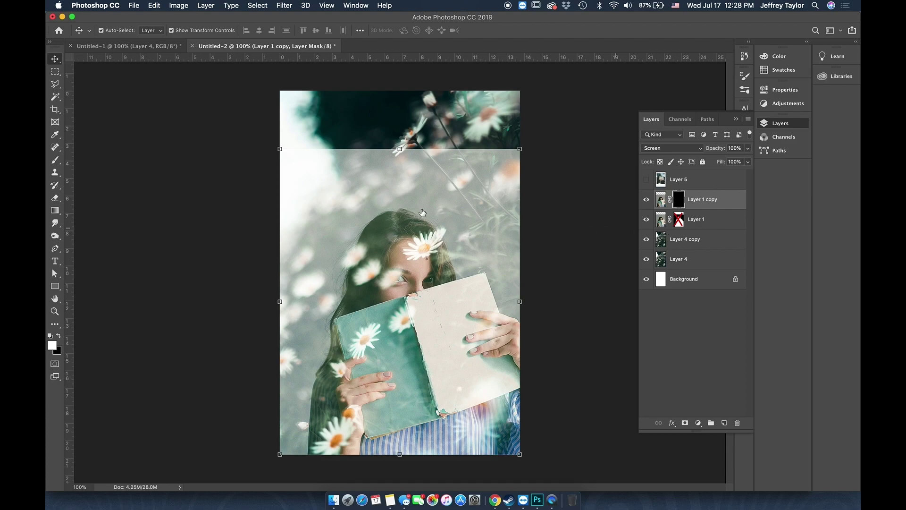
key(b)
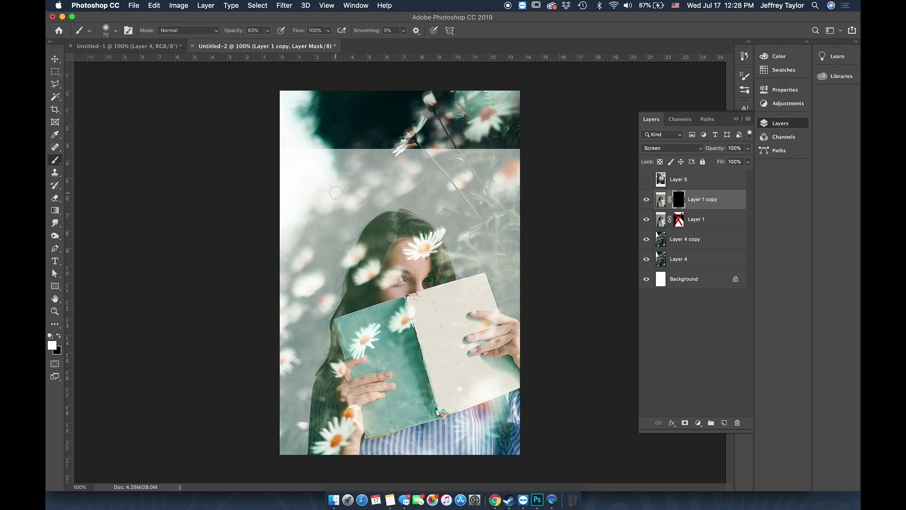
key(bracketright)
key(bracketright)
key(bracketright)
key(bracketright)
key(bracketleft)
key(bracketleft)
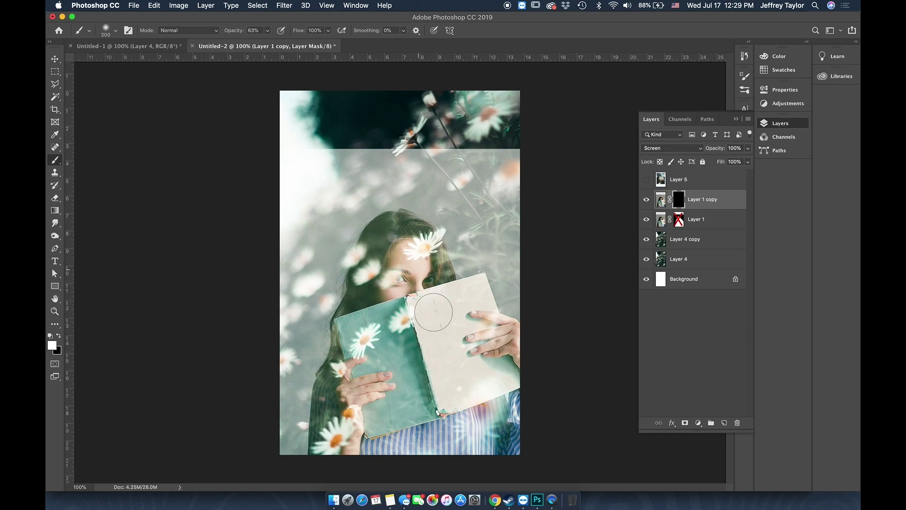
mouse_move(432, 318)
mouse_down()
mouse_move(369, 341)
mouse_move(384, 352)
mouse_move(380, 370)
mouse_move(431, 344)
mouse_move(471, 353)
mouse_move(476, 339)
mouse_move(454, 337)
mouse_up()
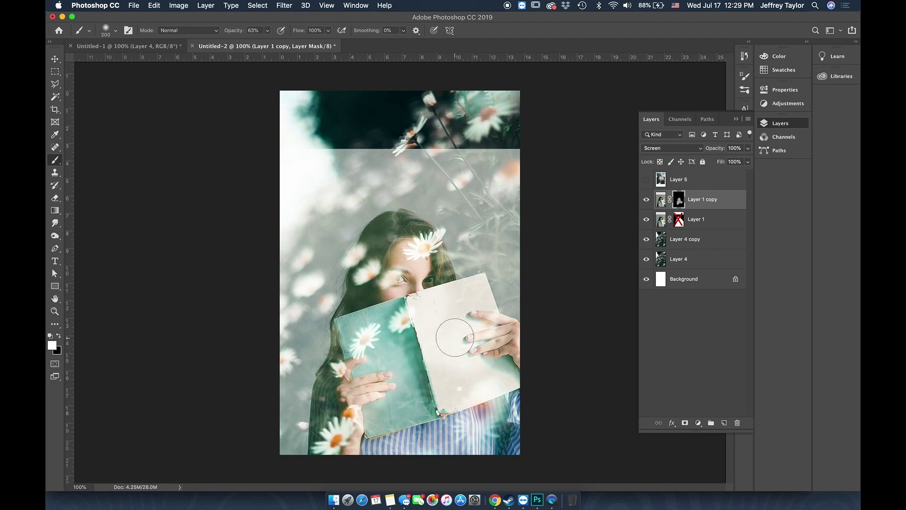
click(267, 30)
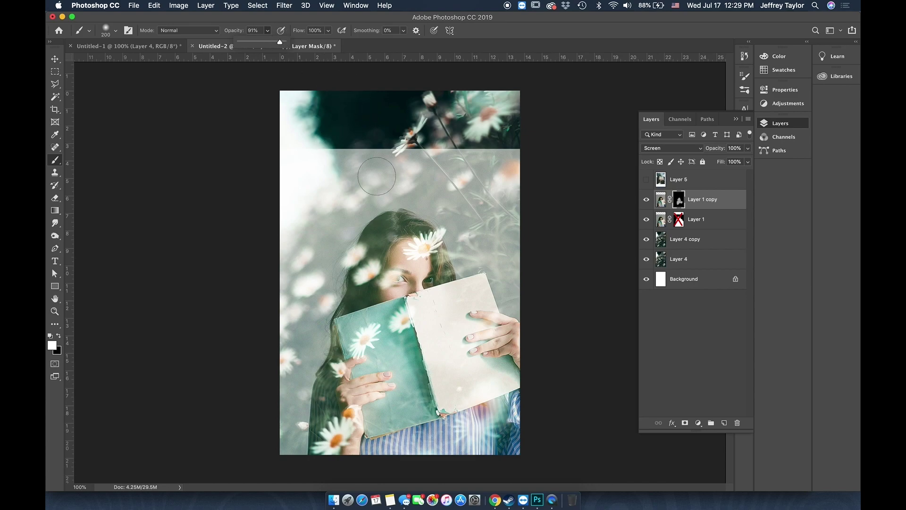
key(ctrl+z)
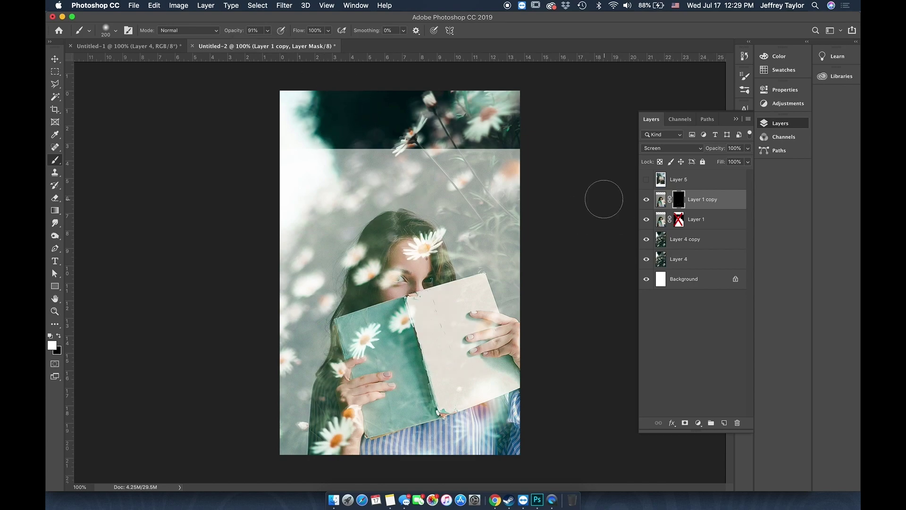
Set Layer 1 copy to Normal blending, try brushing its mask over the forehead, and undo
click(702, 149)
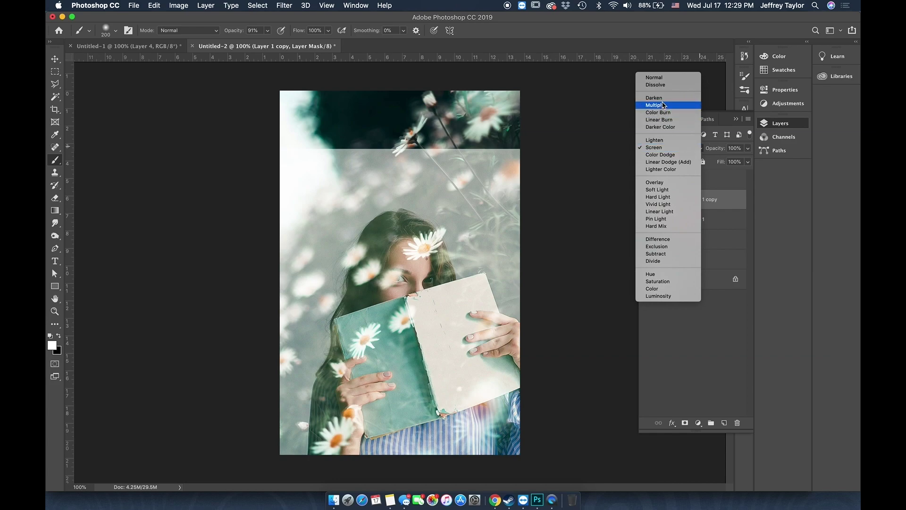
click(665, 79)
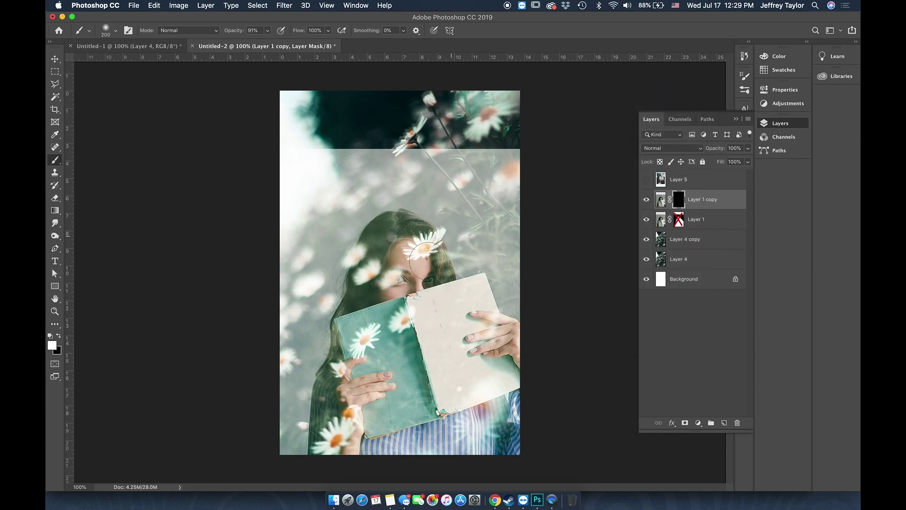
mouse_move(427, 247)
mouse_down()
mouse_move(396, 279)
mouse_move(379, 281)
mouse_move(399, 279)
mouse_move(402, 327)
mouse_up()
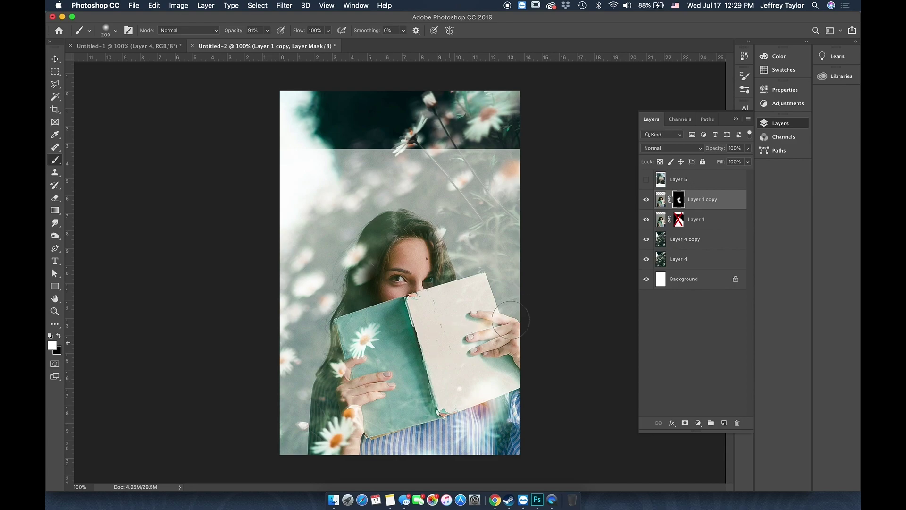
key(super+BackSpace)
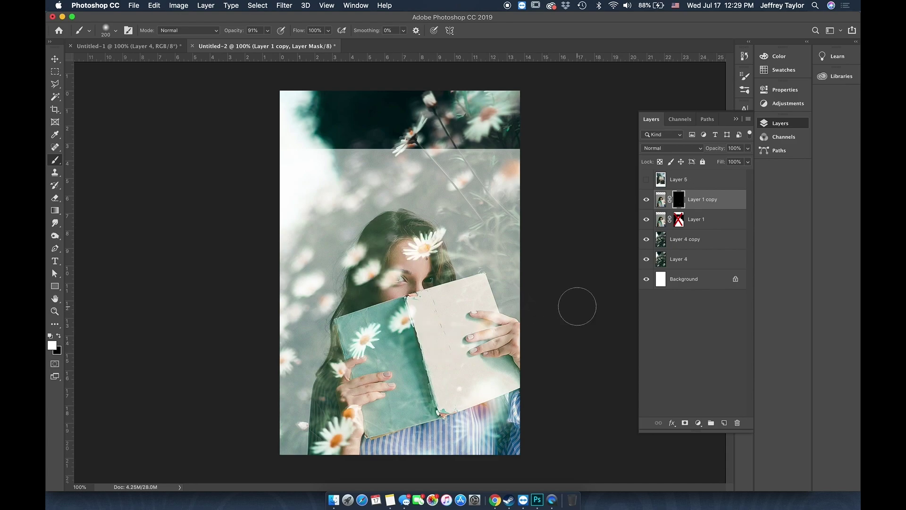
Hide Layer 1 copy, compare Layer 1 and Layer 4 copy on and off, and select the Rectangle tool
click(647, 201)
click(646, 220)
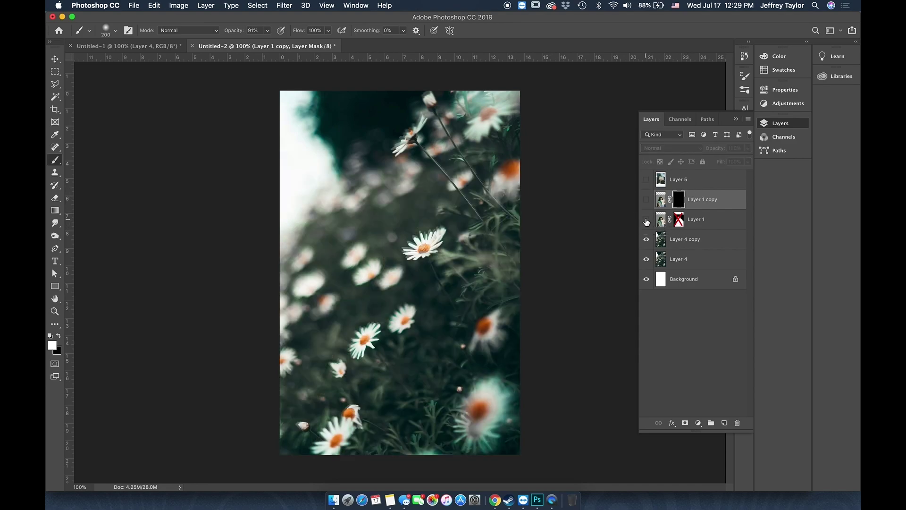
click(647, 220)
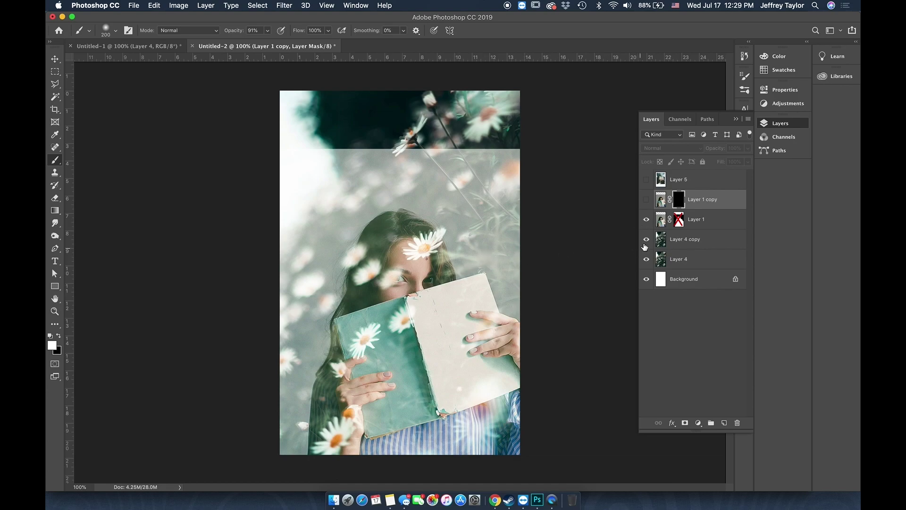
click(647, 239)
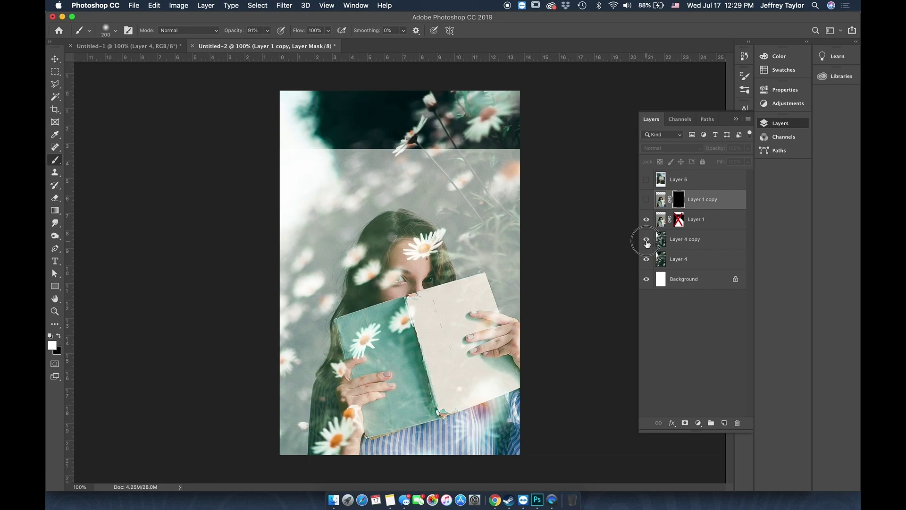
click(647, 240)
click(647, 239)
click(647, 239)
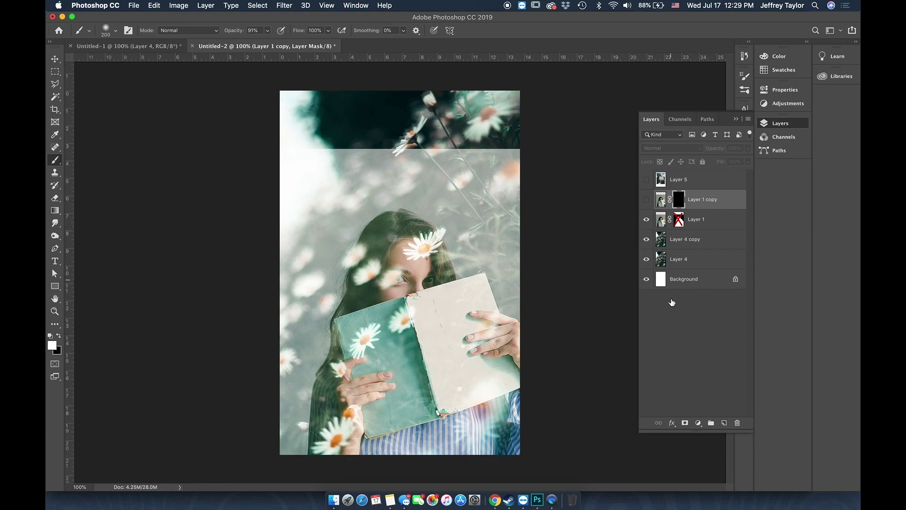
click(55, 286)
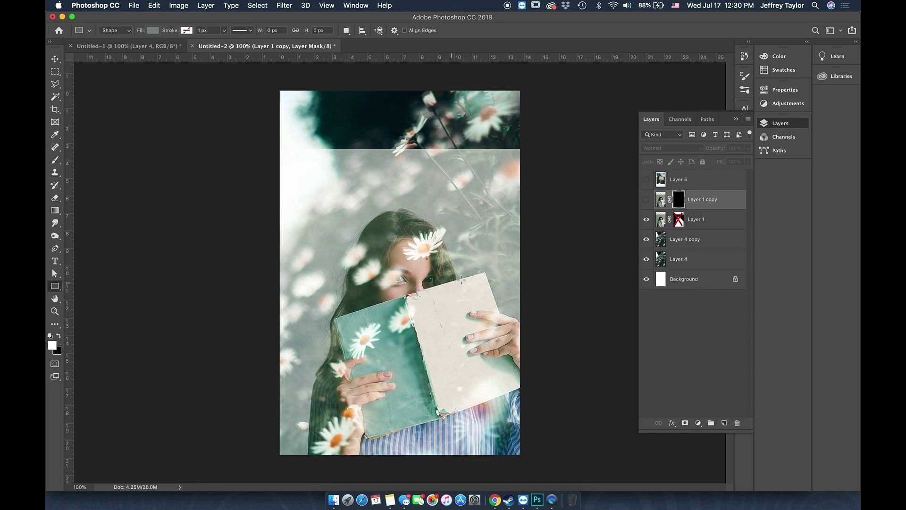
Add Layer 6 between Layer 1 and Layer 4 copy, test white paint on the eye, then undo
click(724, 422)
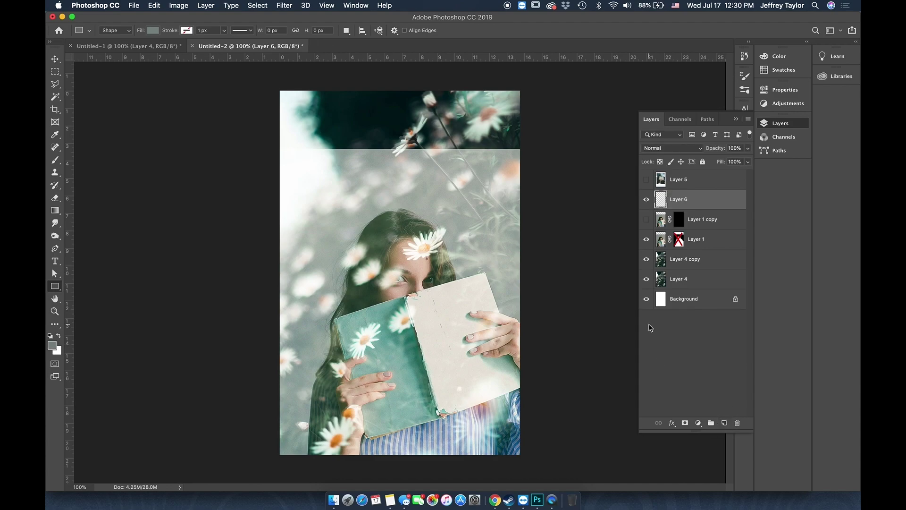
drag(719, 204, 715, 250)
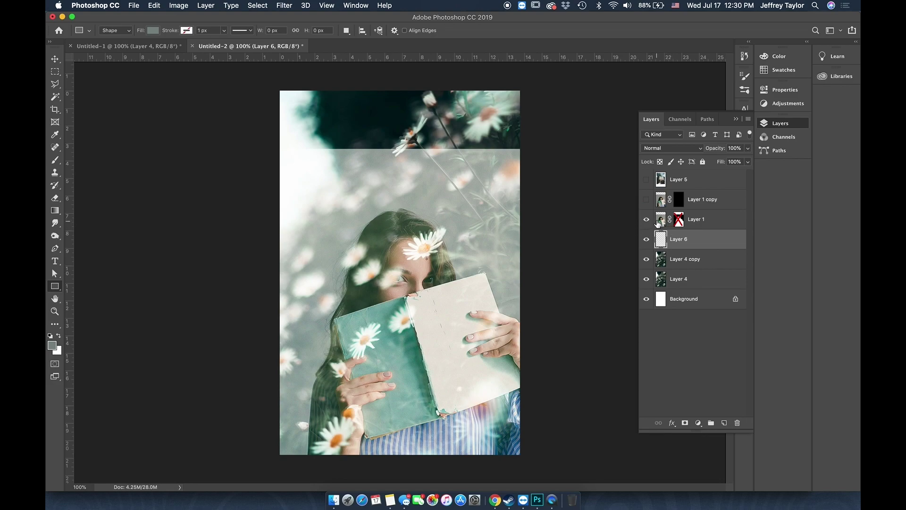
click(53, 344)
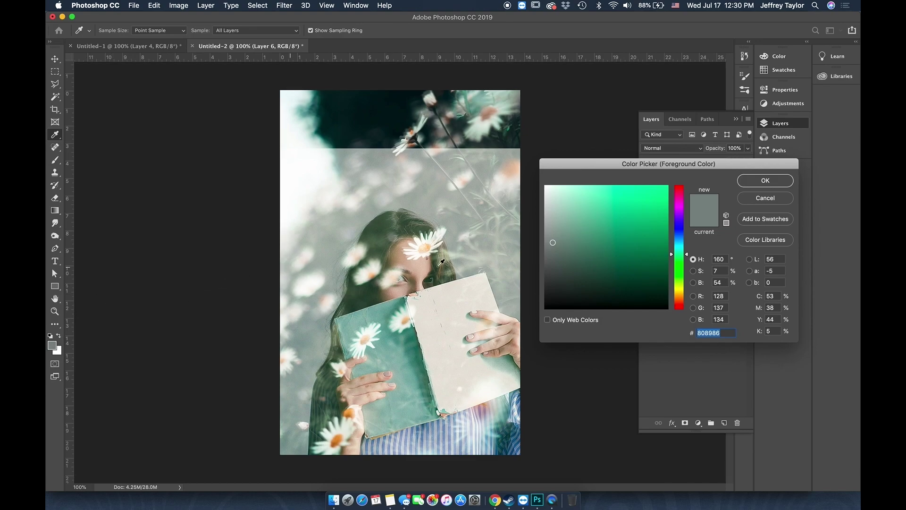
drag(560, 232, 538, 164)
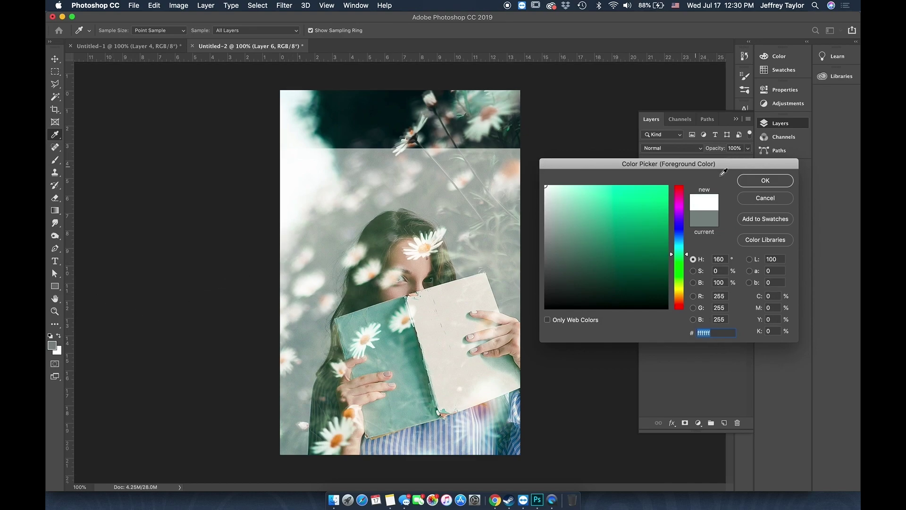
click(760, 183)
key(b)
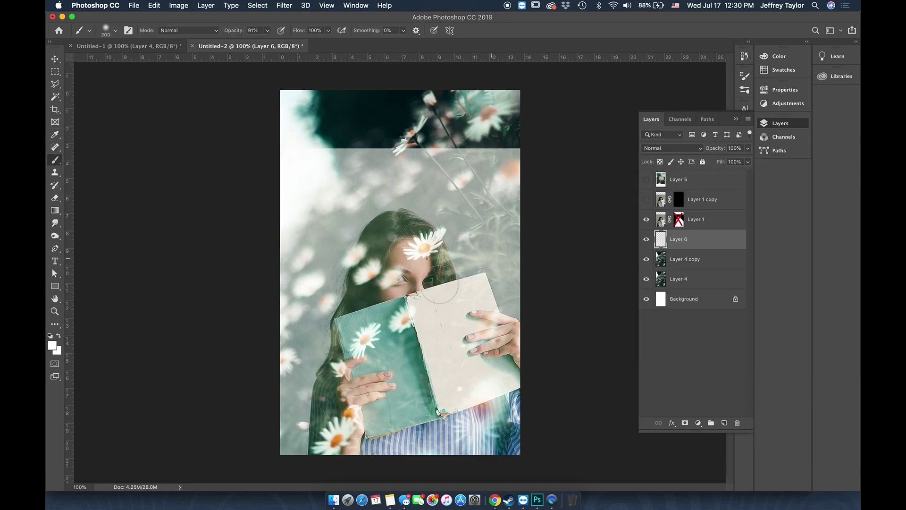
drag(390, 276, 392, 284)
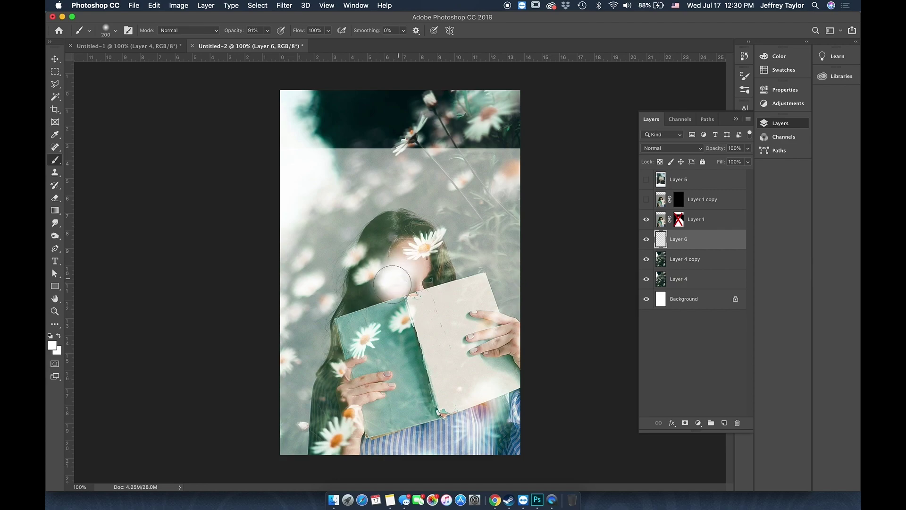
key(super+z)
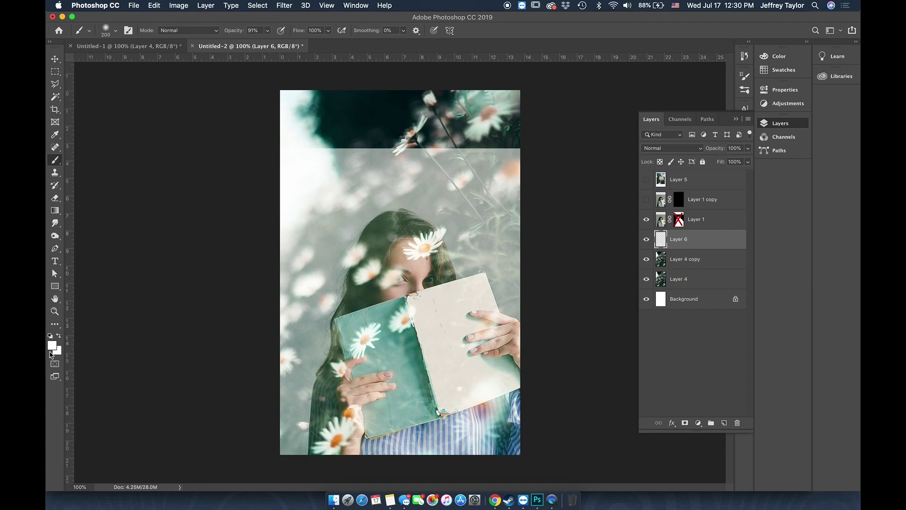
Sample dark teal from the image top and brush it over the woman's face on Layer 6
click(52, 346)
click(378, 95)
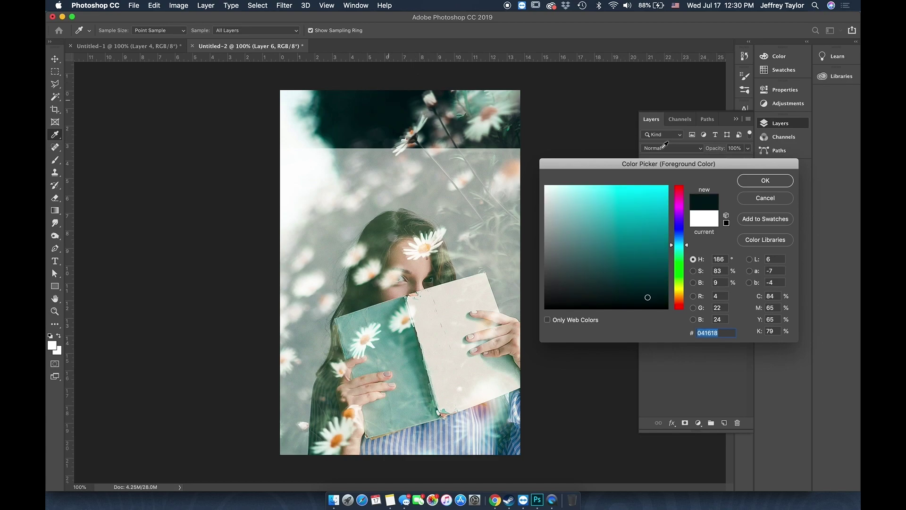
click(778, 185)
key(b)
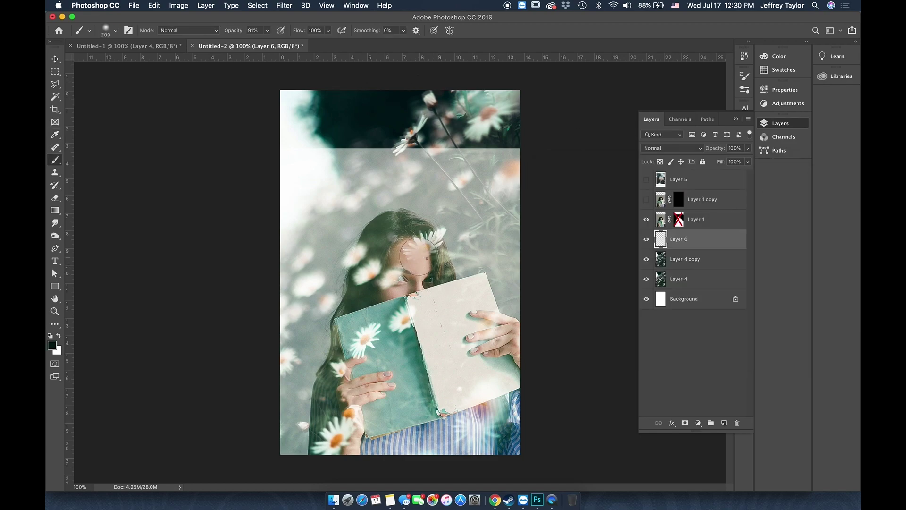
mouse_move(413, 257)
mouse_down()
mouse_move(396, 278)
mouse_move(387, 273)
mouse_move(415, 276)
mouse_up()
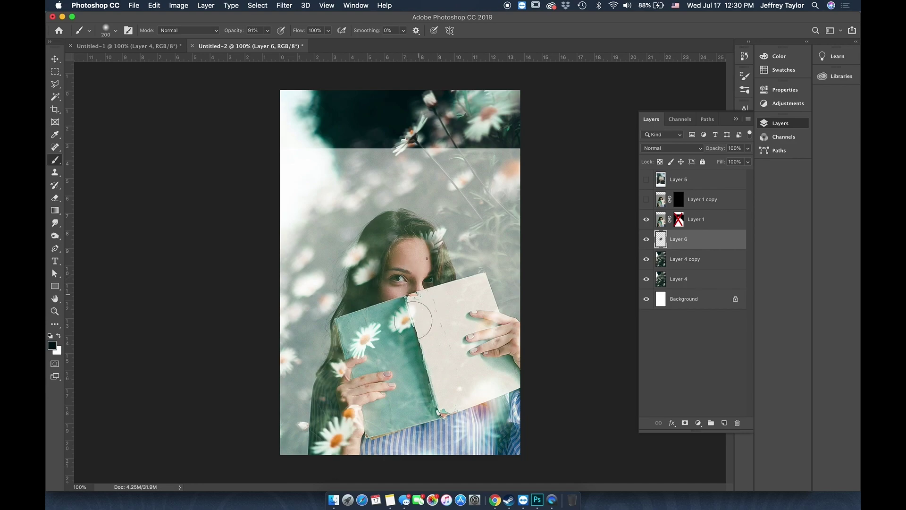
Undo the dark face painting and lower the brush opacity from 91% to 30%
key(super+z)
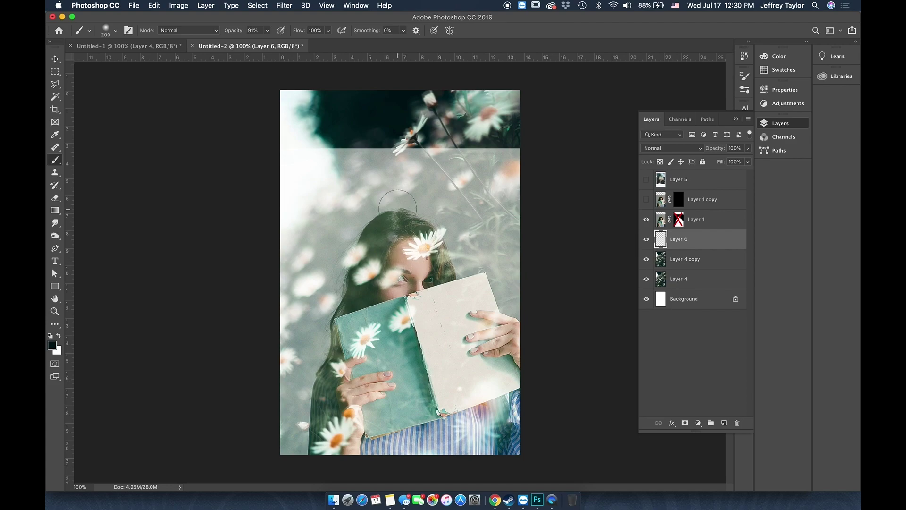
click(267, 31)
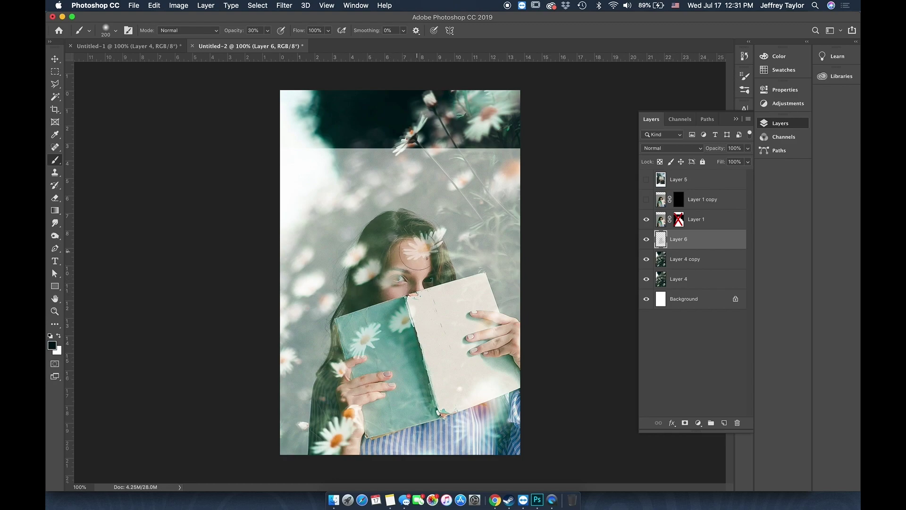
Set brush opacity to 53% and paint over the daisy petals on the woman's forehead
click(267, 30)
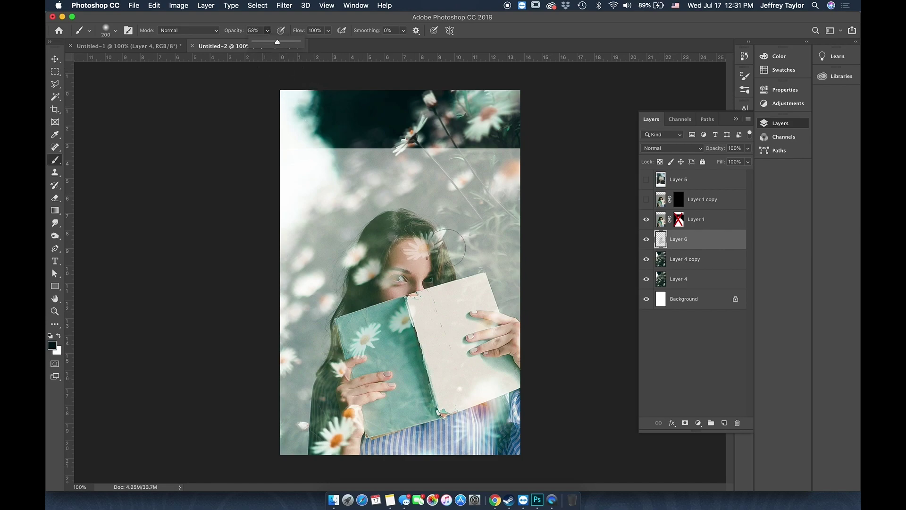
click(414, 252)
mouse_move(416, 253)
mouse_down()
mouse_move(433, 240)
mouse_move(427, 251)
mouse_up()
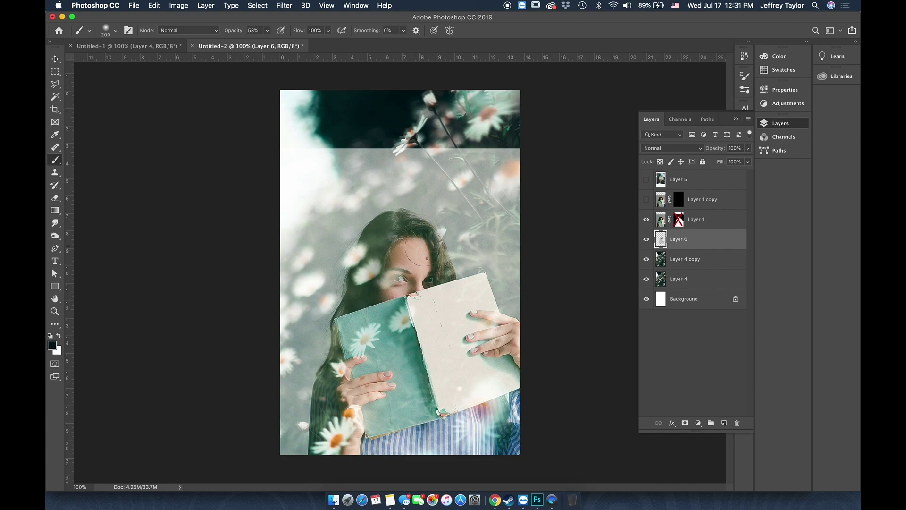
drag(424, 252, 424, 249)
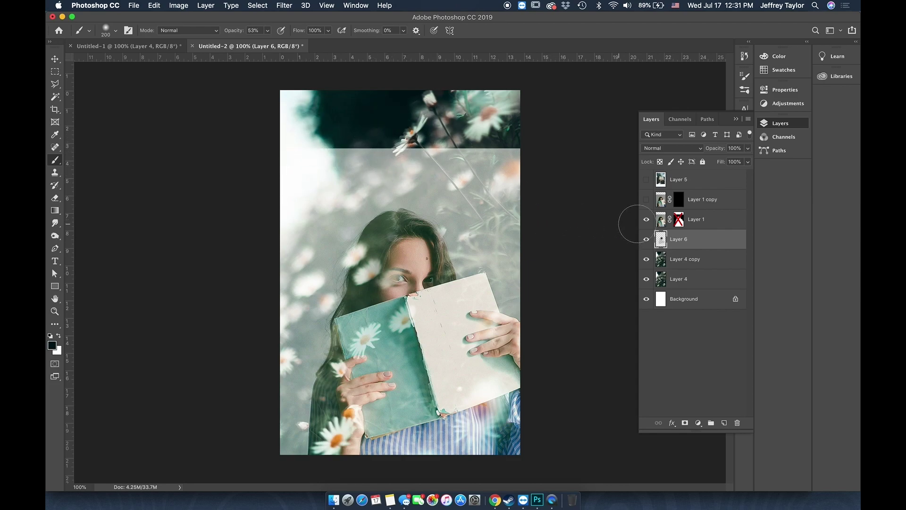
Show the Layer 5 polaroid frame and add a layer mask to it
click(646, 180)
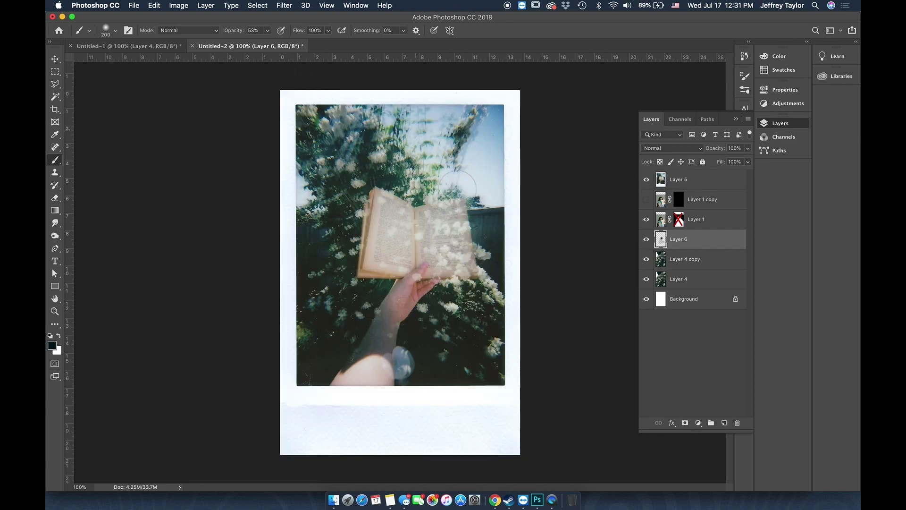
click(647, 180)
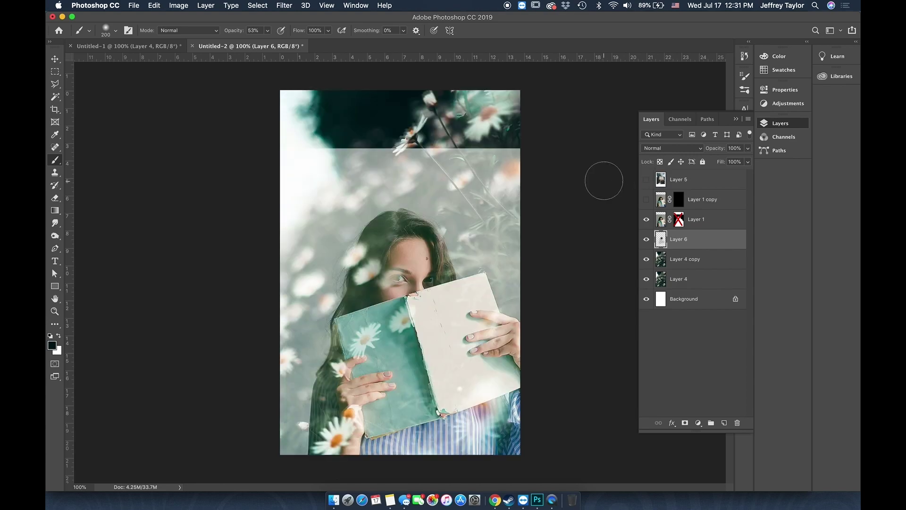
click(647, 180)
key(v)
click(719, 183)
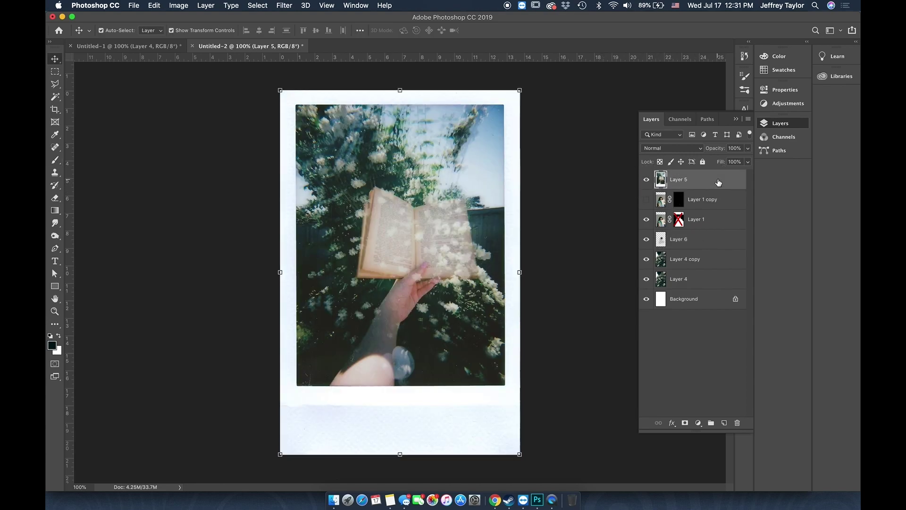
click(685, 423)
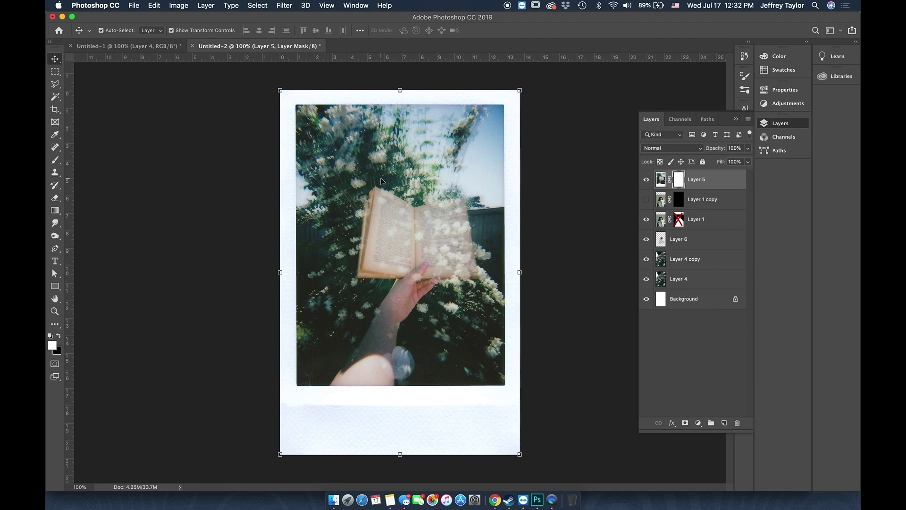
Mask out the polaroid's photo area by filling a rectangular selection with black
key(m)
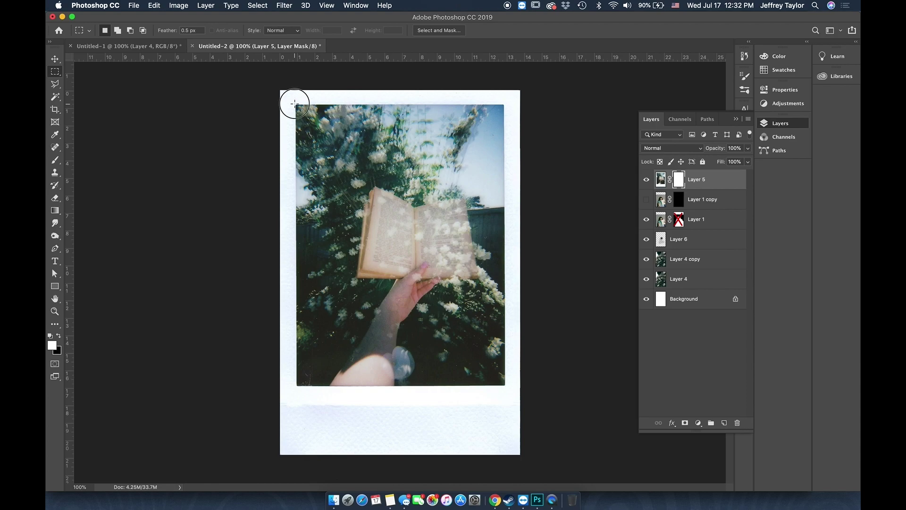
drag(296, 104, 506, 387)
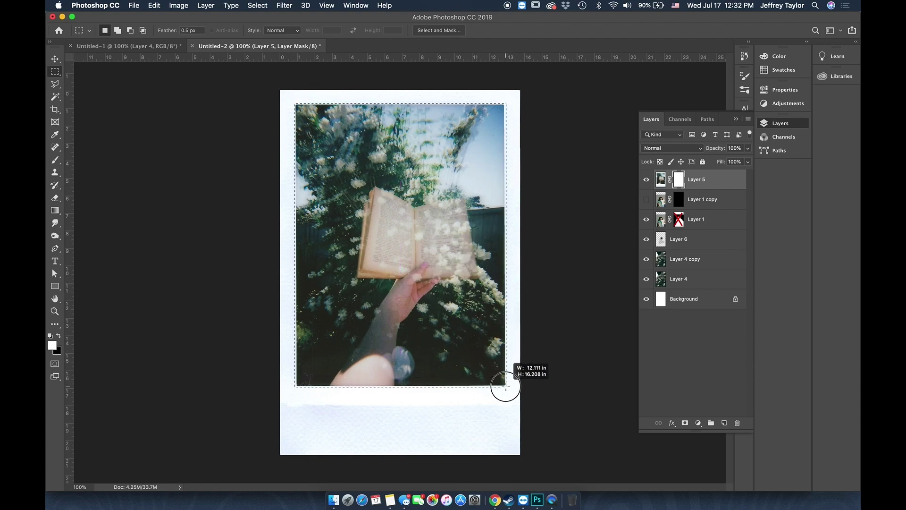
drag(506, 386, 505, 387)
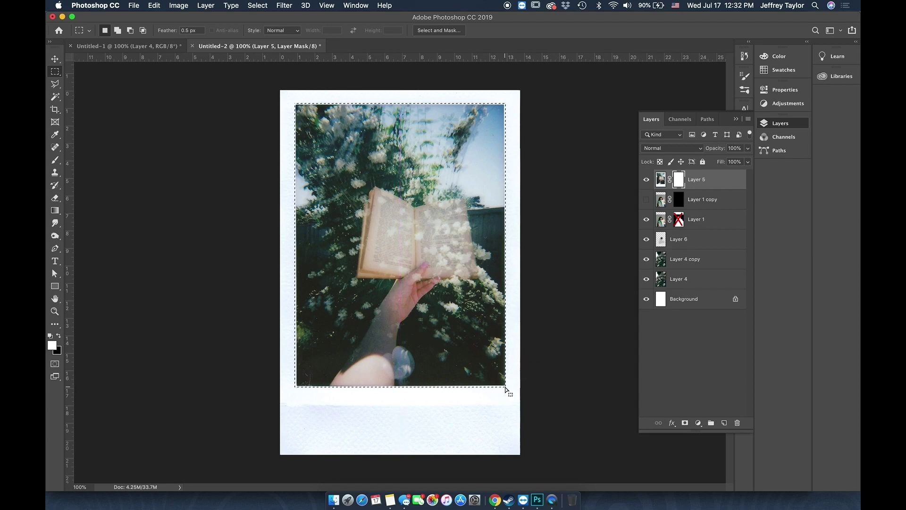
key(BackSpace)
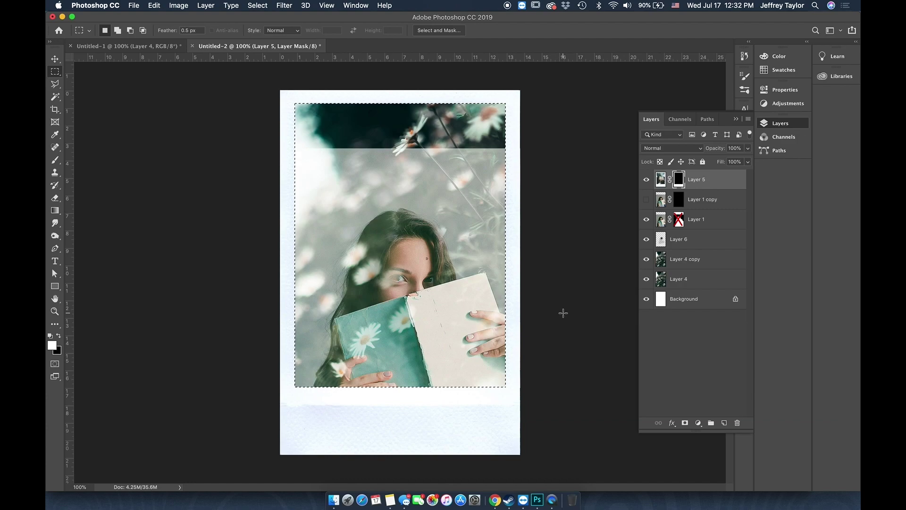
key(super+d)
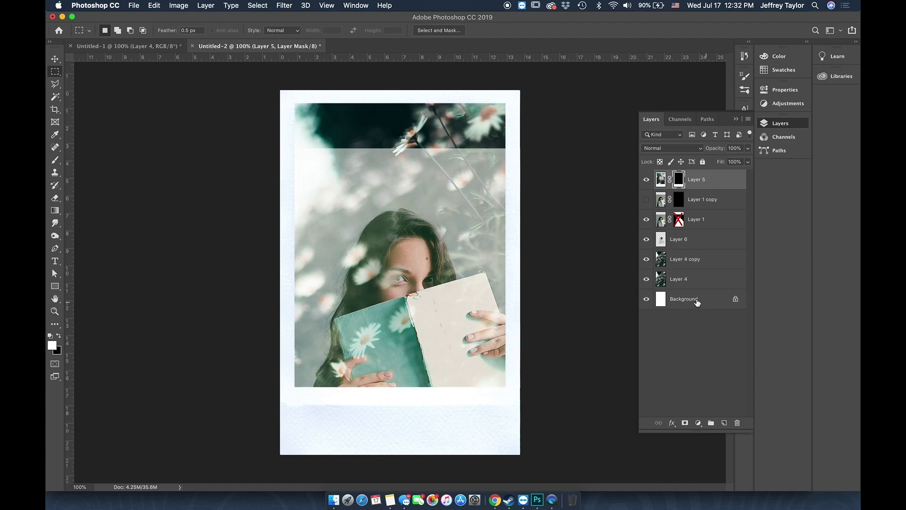
click(714, 221)
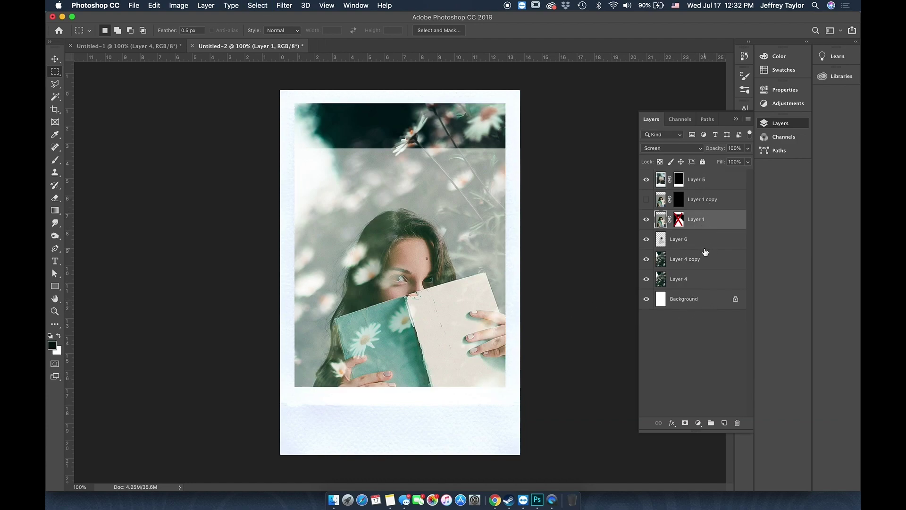
Nudge Layers 1–4 upward four steps inside the frame, then make Layer 1 active
shift+click(699, 281)
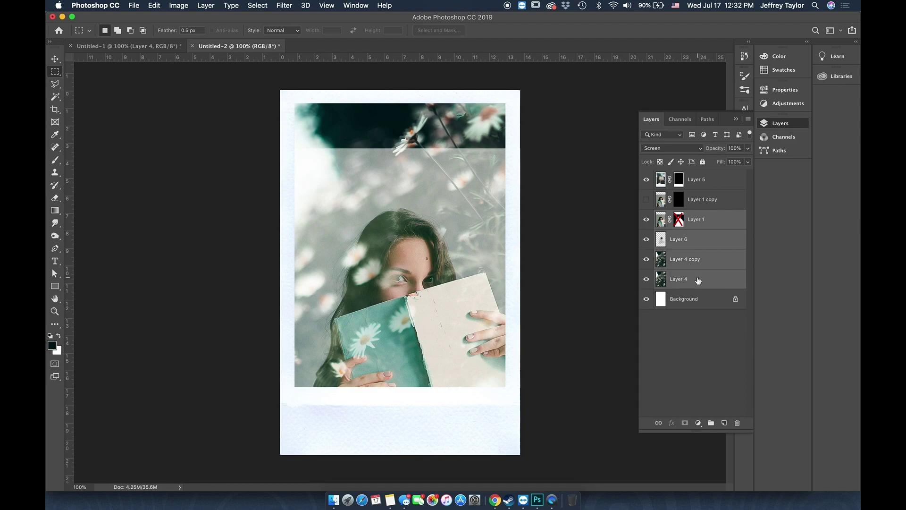
key(v)
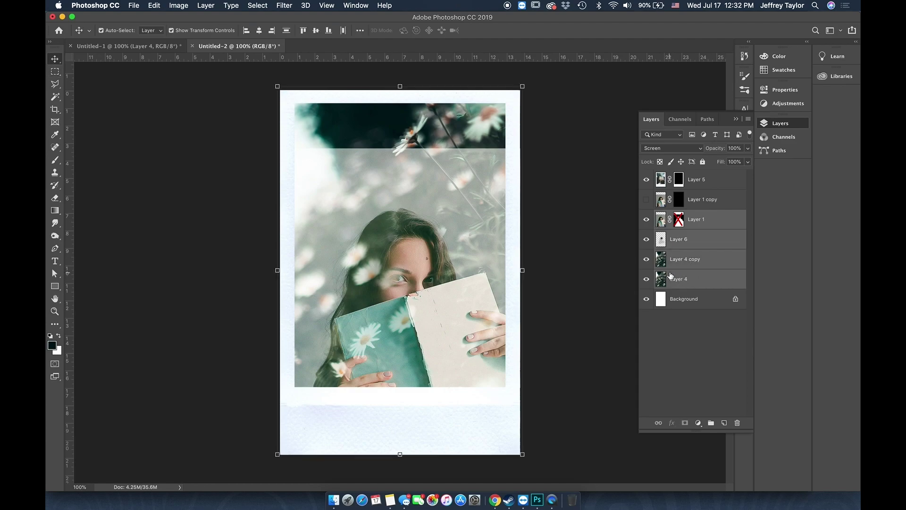
key(Up)
key(Up)
key(Up)
key(Up)
key(Up)
key(Up)
key(Up)
key(Up)
key(Up)
key(Up)
key(Up)
key(Up)
key(Up)
key(Up)
key(Up)
key(Up)
key(Up)
key(Up)
key(Up)
key(Up)
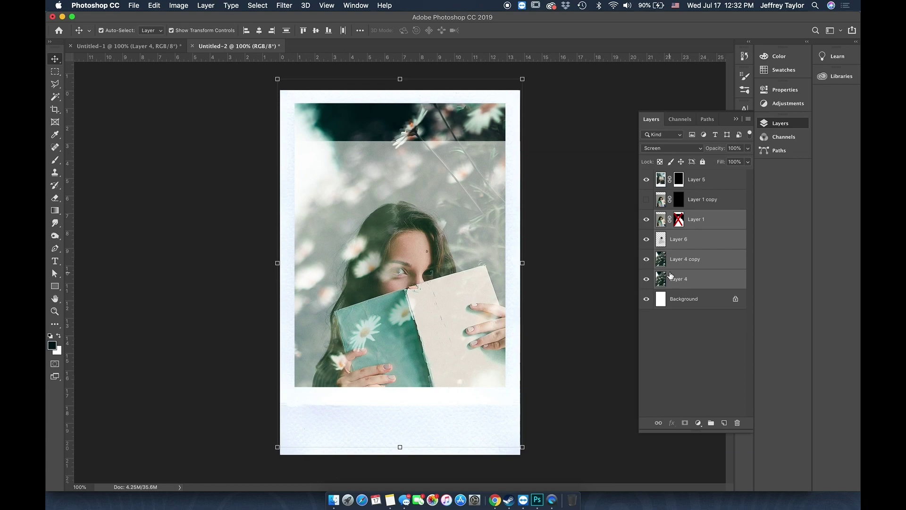
key(Up)
key(Up)
key(Up)
key(Up)
key(Up)
key(Up)
key(Up)
key(Up)
key(Up)
key(Up)
key(Up)
key(Up)
key(Up)
key(Up)
key(Up)
key(Up)
key(Up)
key(Up)
key(Up)
key(Up)
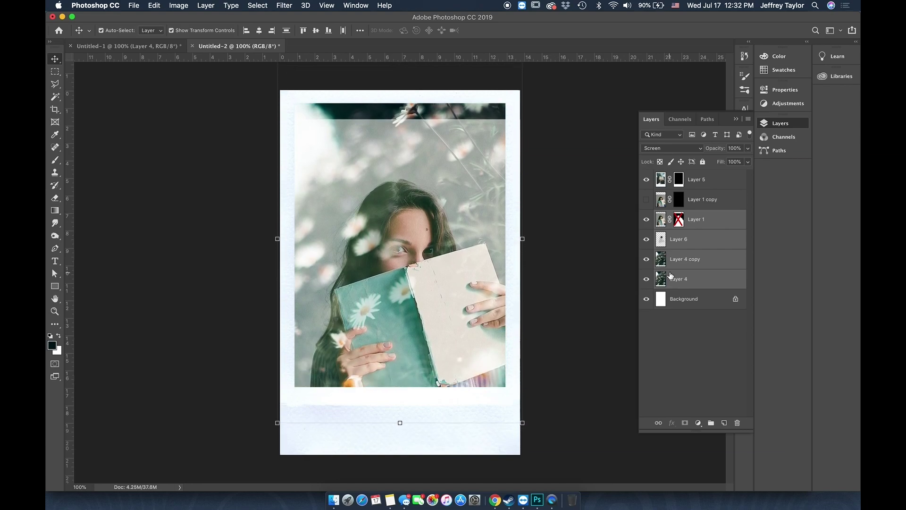
key(Up)
key(Up)
key(Up)
key(Up)
key(Up)
key(Up)
key(Up)
key(Up)
key(Up)
key(Up)
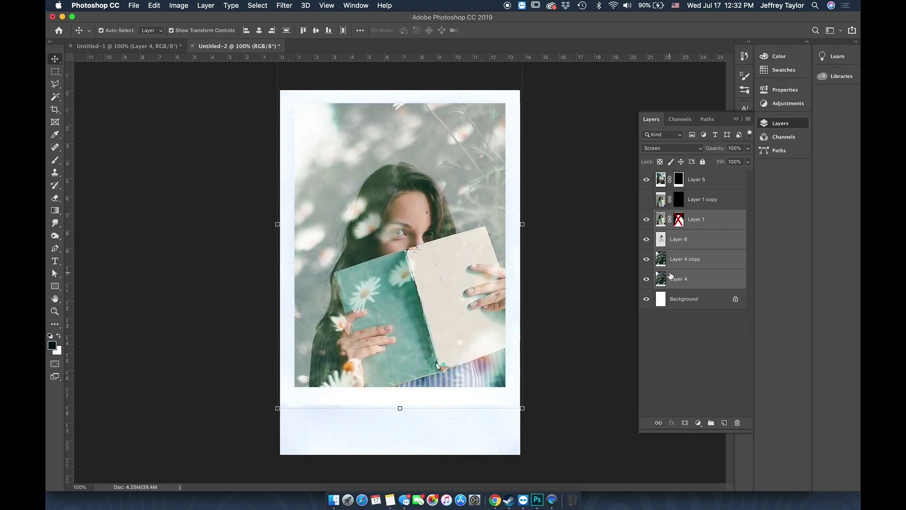
key(Up)
key(Up)
key(Up)
key(Up)
key(Up)
key(Up)
key(Up)
key(Up)
key(Up)
key(Up)
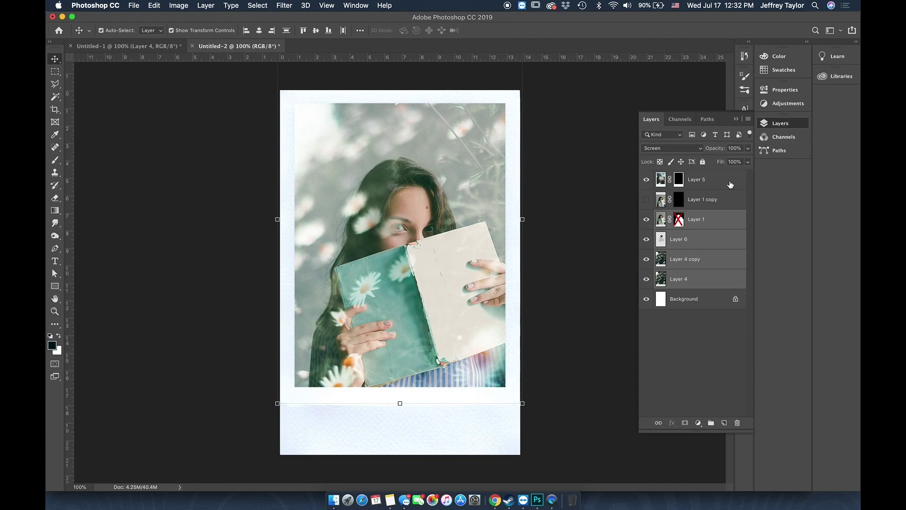
click(730, 184)
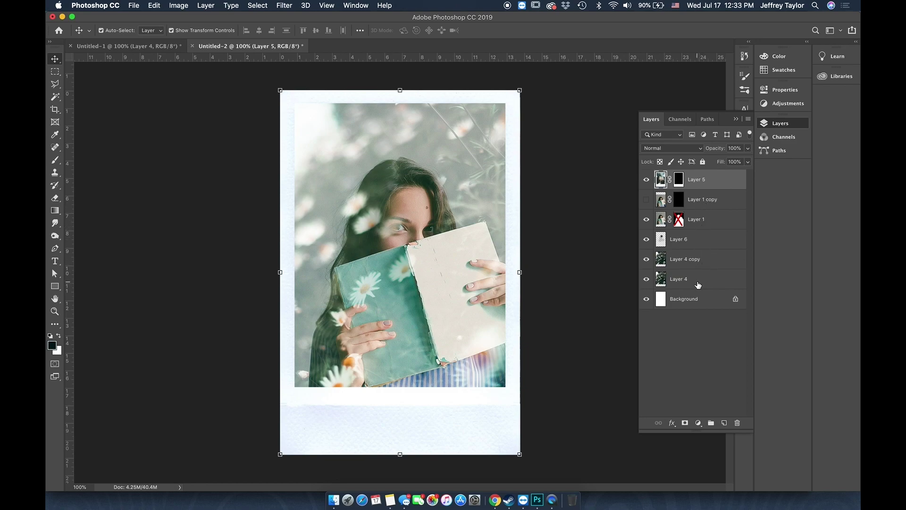
click(713, 222)
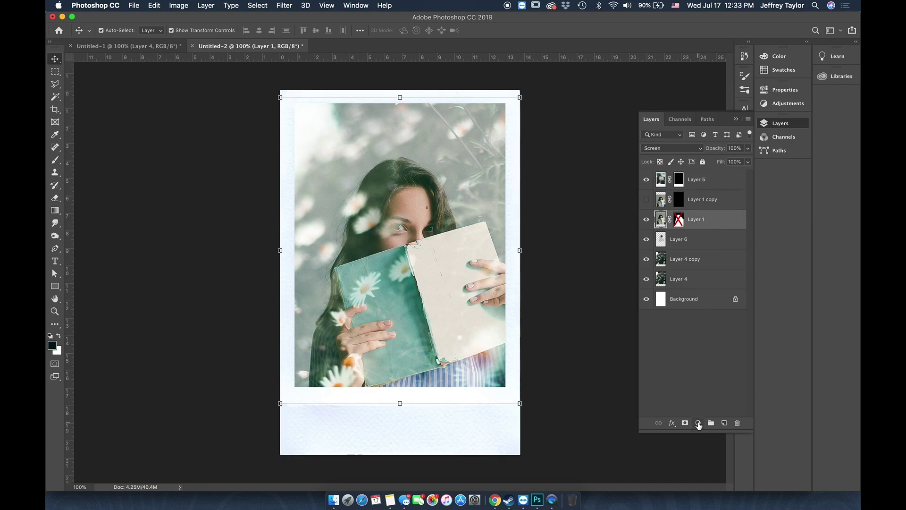
Add a mid-grey #808080 Solid Color fill layer above Layer 1
click(698, 424)
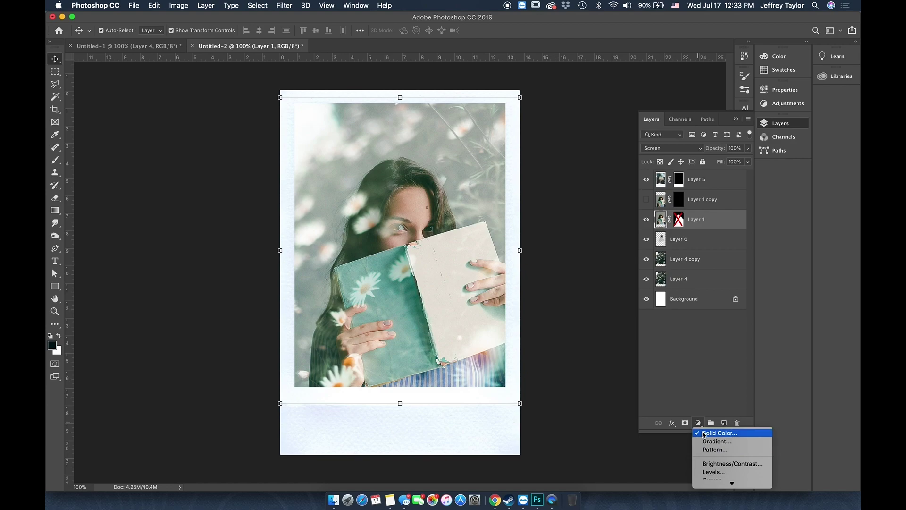
click(705, 433)
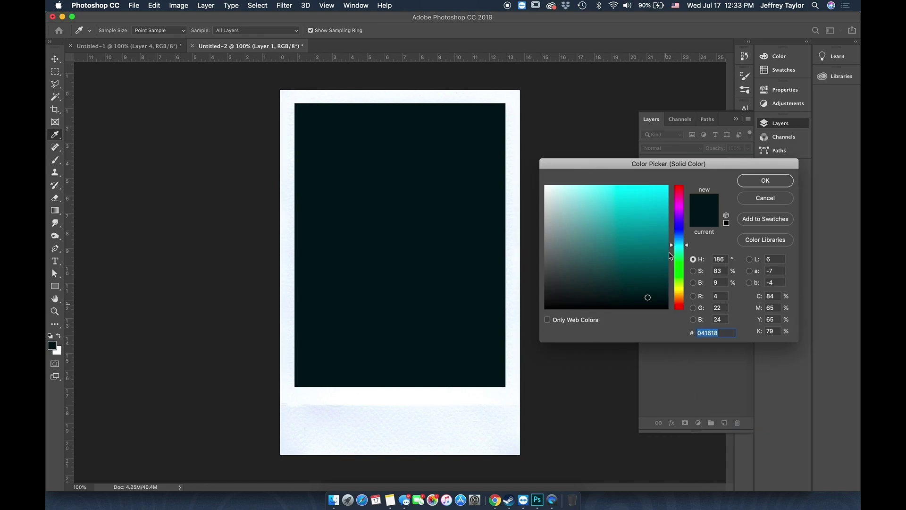
text(808080)
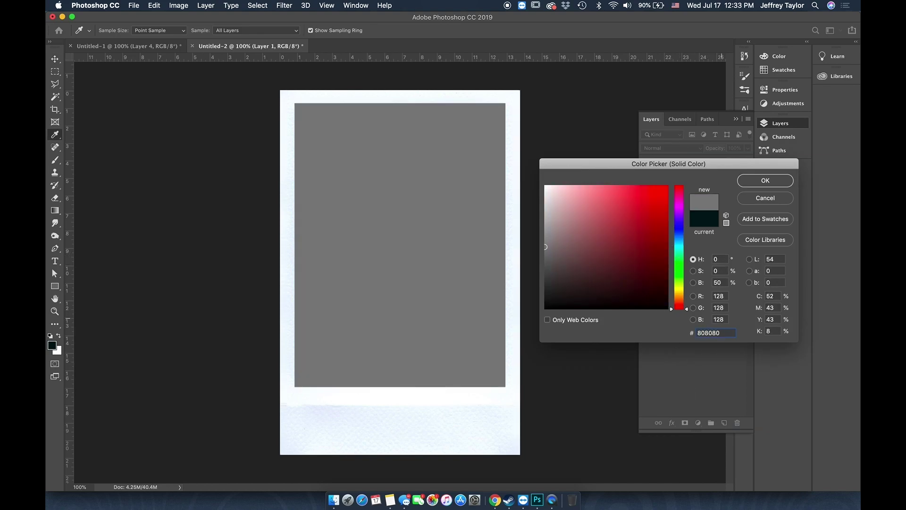
click(756, 182)
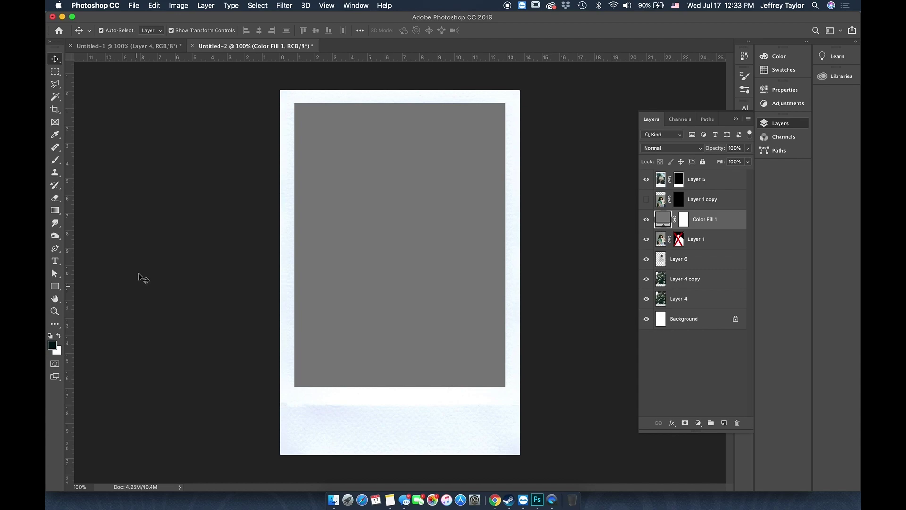
Rasterize the Color Fill 1 grey layer
click(179, 7)
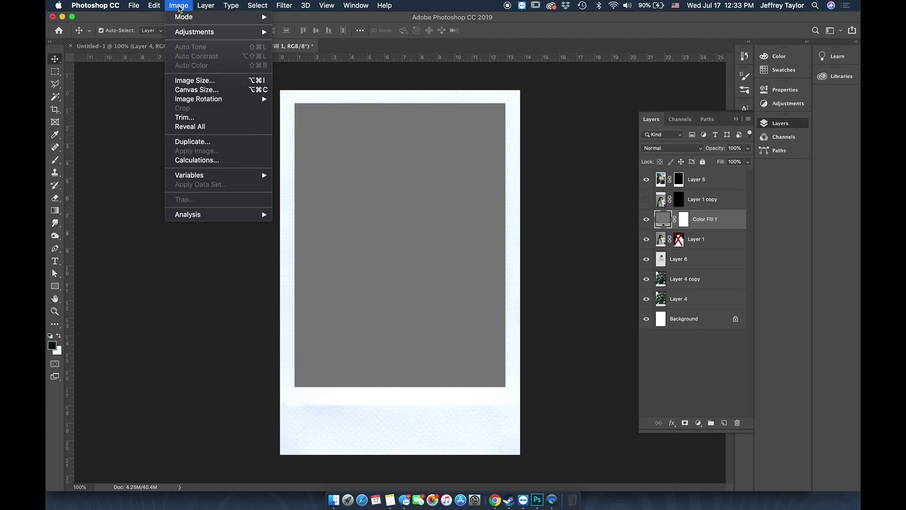
mouse_move(206, 5)
mouse_move(260, 215)
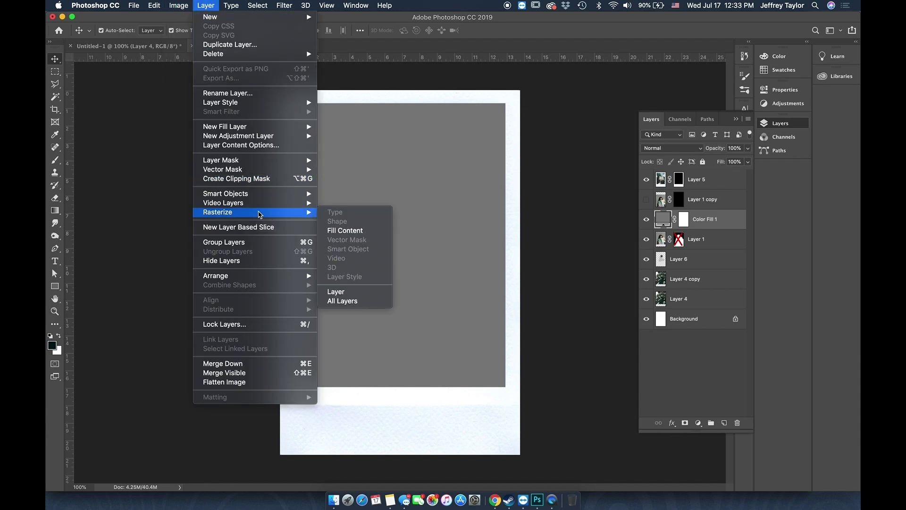
click(336, 291)
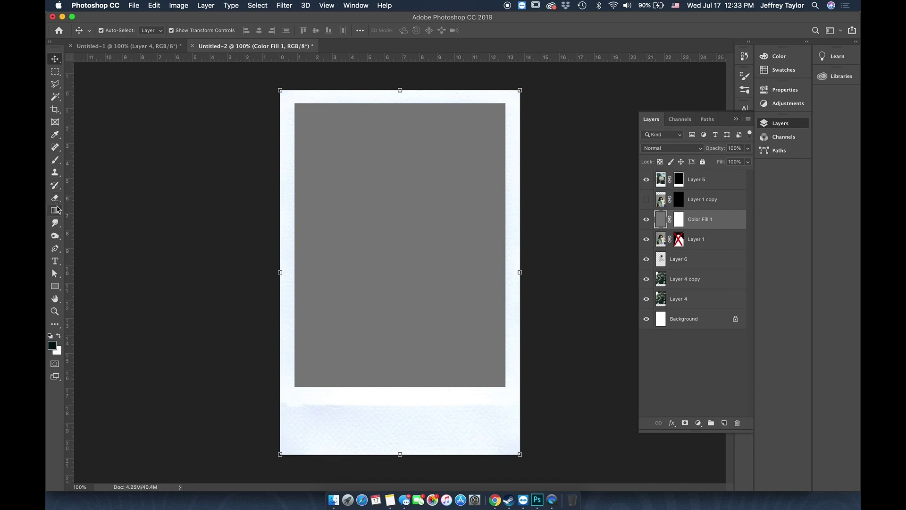
Burn the four corners and edges of the grey fill with a size-500 brush
click(56, 237)
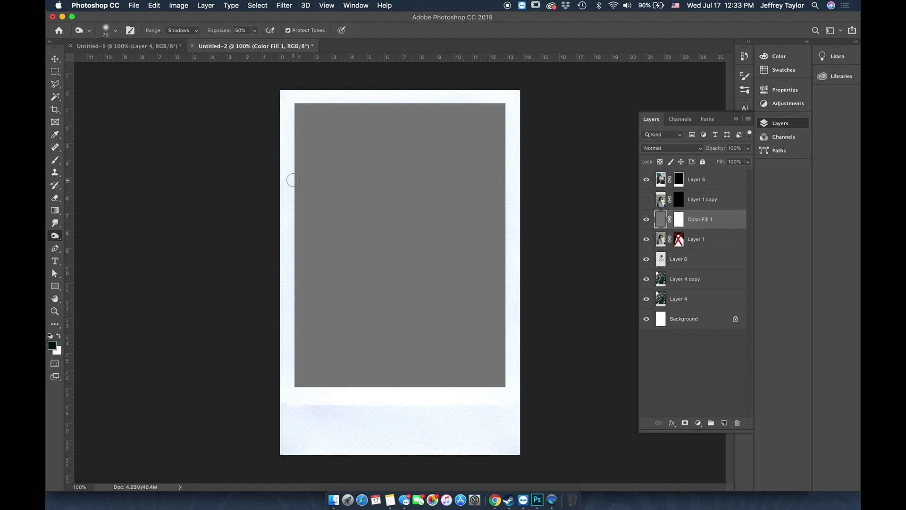
key(bracketright)
key(bracketright)
key(bracketright)
key(bracketright)
key(bracketright)
key(bracketright)
key(bracketright)
key(bracketright)
key(bracketright)
mouse_move(285, 118)
mouse_down()
mouse_move(262, 116)
mouse_move(292, 85)
mouse_up()
mouse_move(512, 107)
mouse_down()
mouse_move(491, 105)
mouse_move(526, 115)
mouse_move(531, 106)
mouse_move(501, 89)
mouse_move(520, 101)
mouse_up()
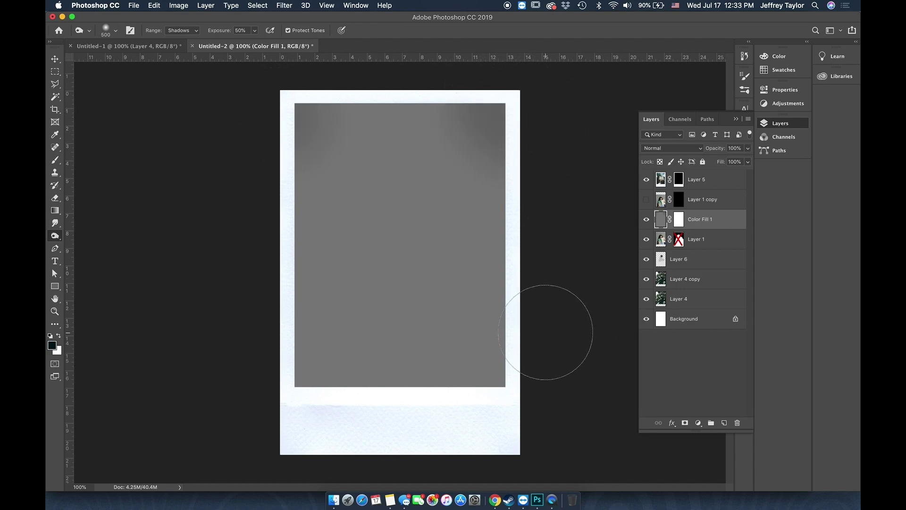
mouse_move(546, 332)
mouse_down()
mouse_move(526, 391)
mouse_move(541, 380)
mouse_move(533, 394)
mouse_move(495, 415)
mouse_up()
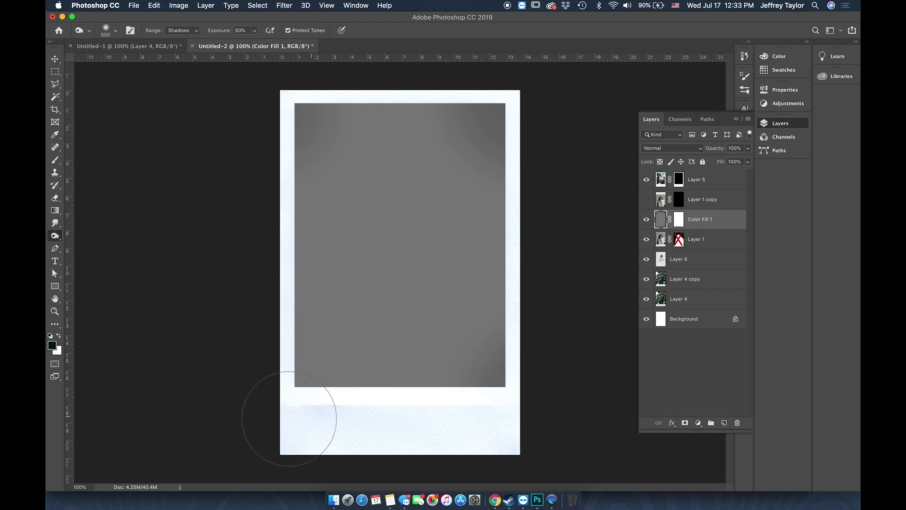
mouse_move(289, 419)
mouse_down()
mouse_move(281, 394)
mouse_move(275, 405)
mouse_move(296, 411)
mouse_move(265, 390)
mouse_move(415, 284)
mouse_move(376, 232)
mouse_move(303, 178)
mouse_move(369, 203)
mouse_up()
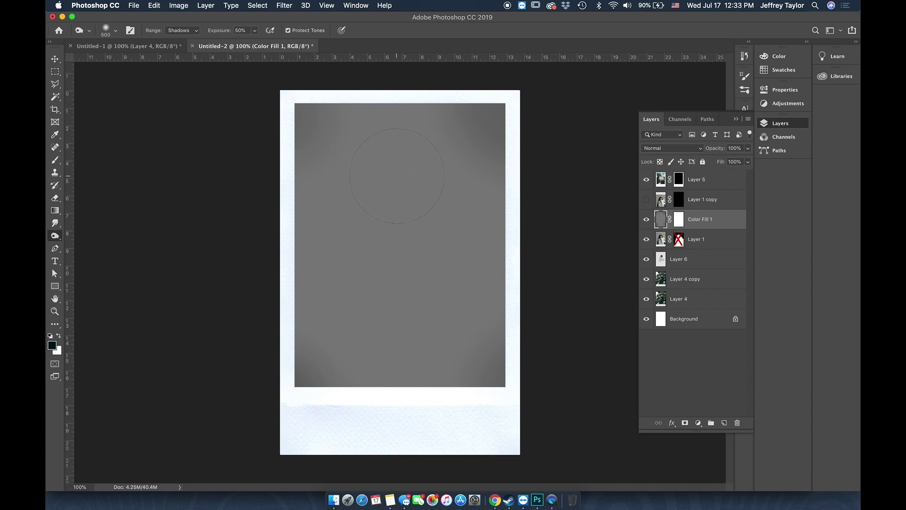
mouse_move(397, 176)
mouse_down()
mouse_move(270, 250)
mouse_move(475, 262)
mouse_up()
click(702, 148)
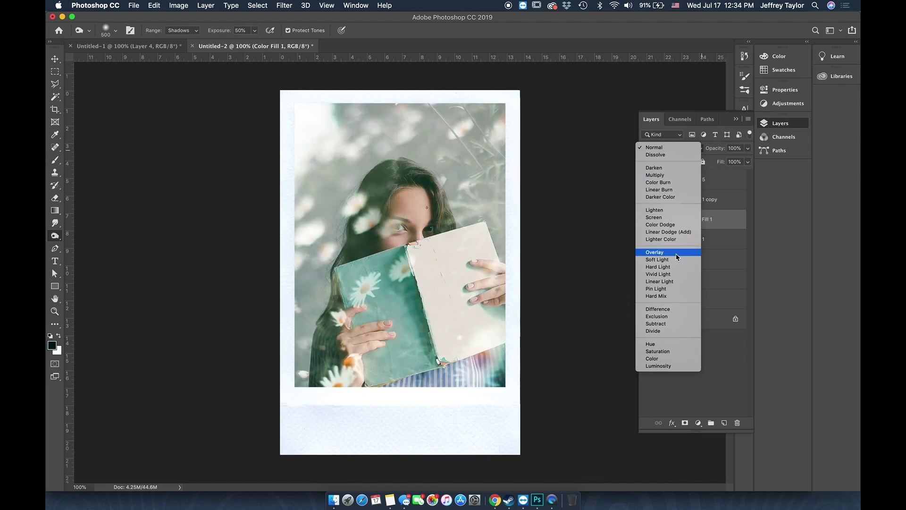
Set Color Fill 1 to Overlay and toggle its visibility to compare the vignette
click(675, 253)
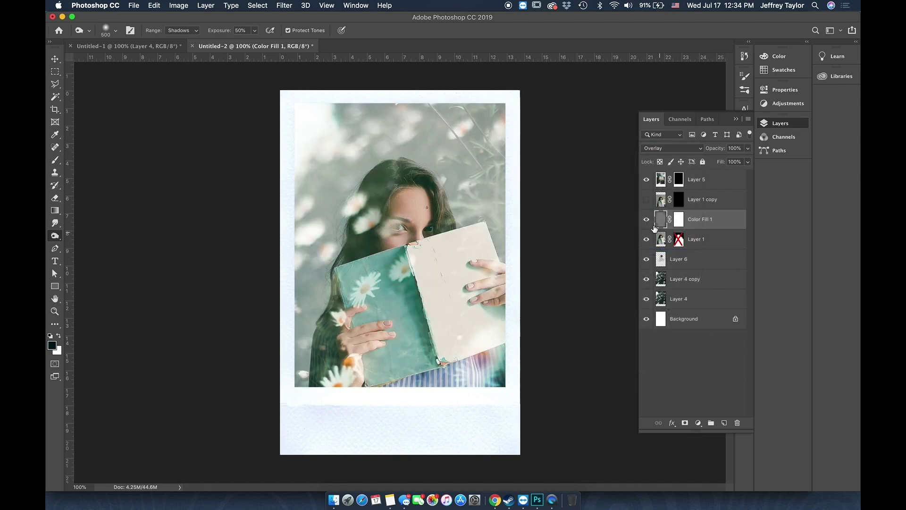
click(646, 220)
click(646, 220)
click(647, 220)
click(647, 220)
click(646, 220)
click(646, 220)
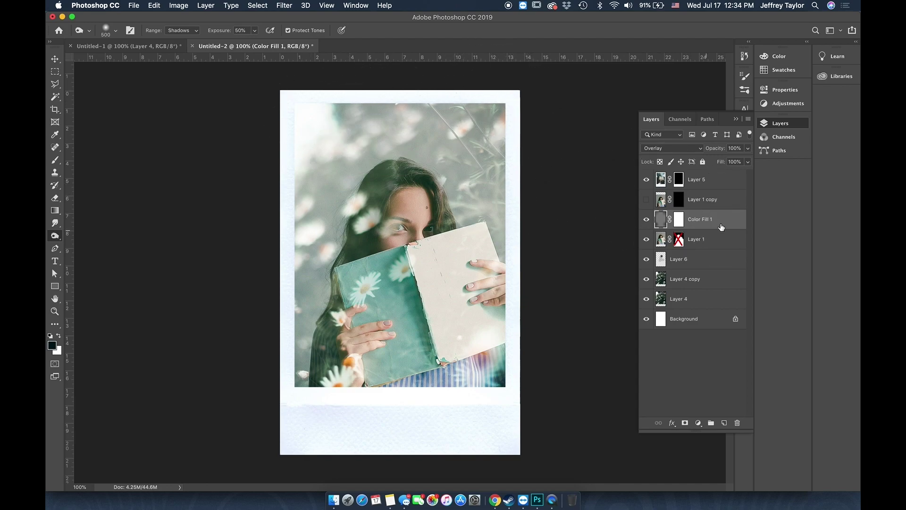
click(56, 60)
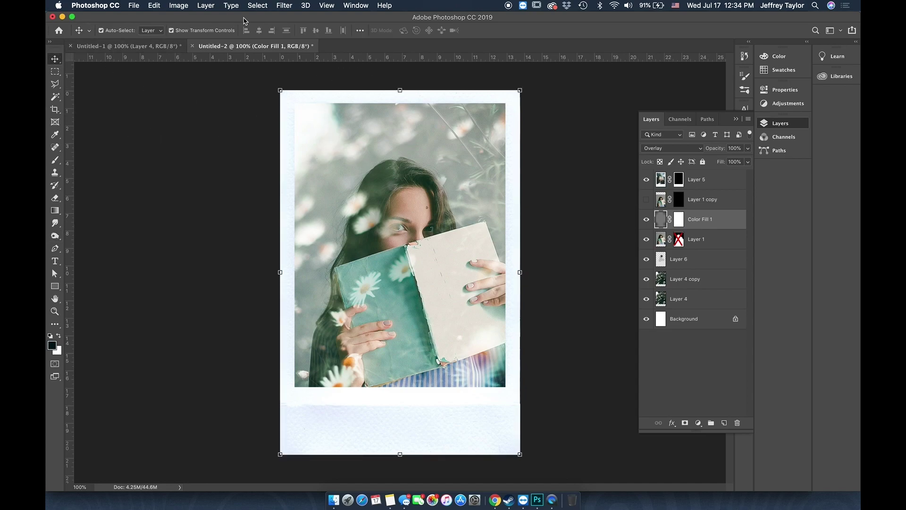
Apply Add Noise at 9.51%, Gaussian, Monochromatic to Color Fill 1
click(206, 5)
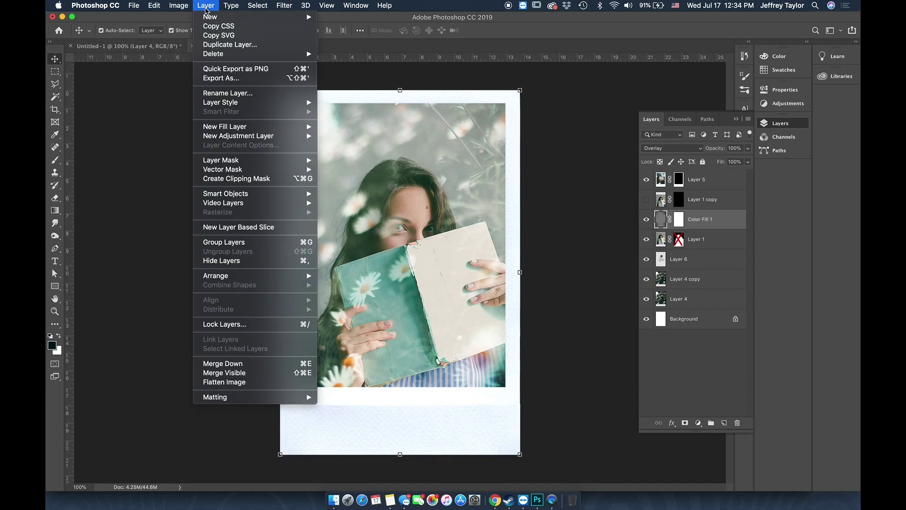
mouse_move(286, 8)
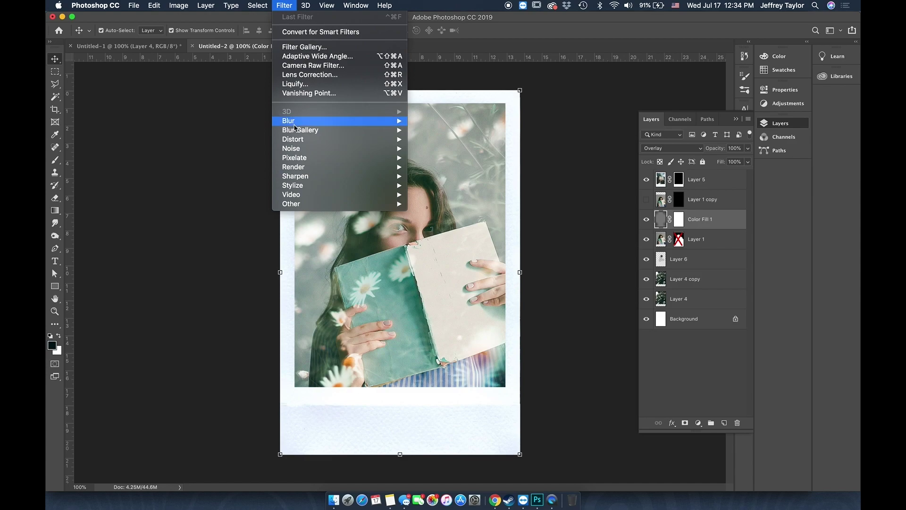
mouse_move(319, 151)
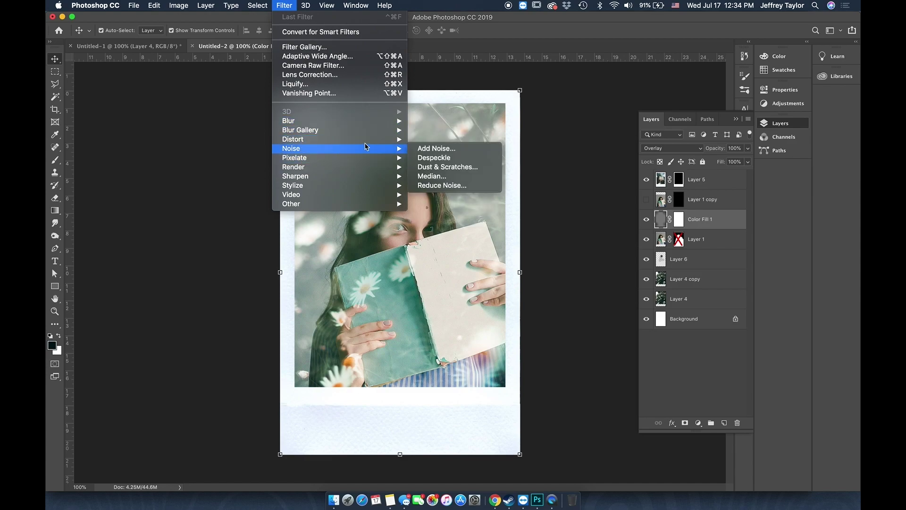
click(424, 150)
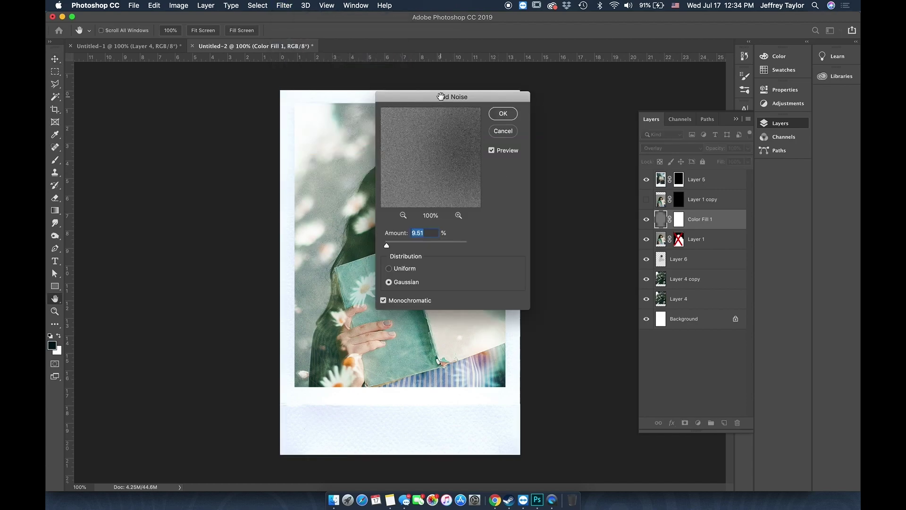
drag(440, 96, 152, 129)
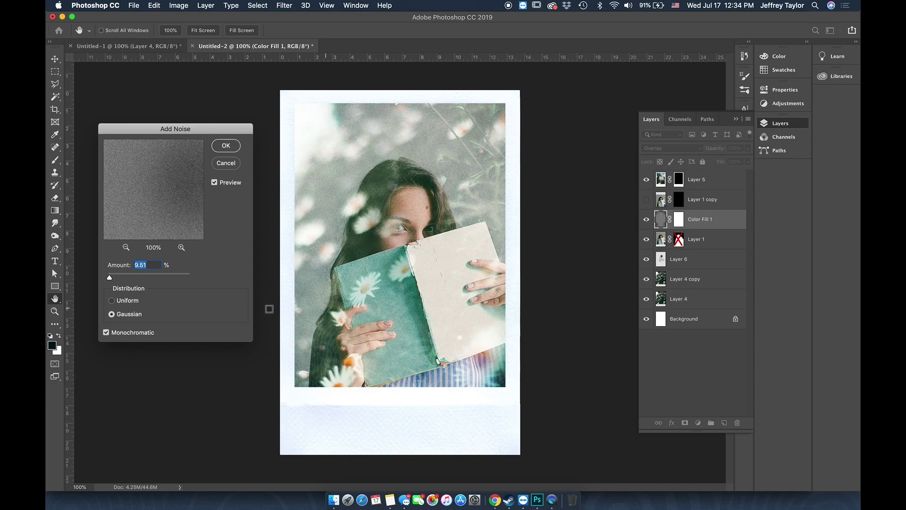
click(214, 184)
click(225, 146)
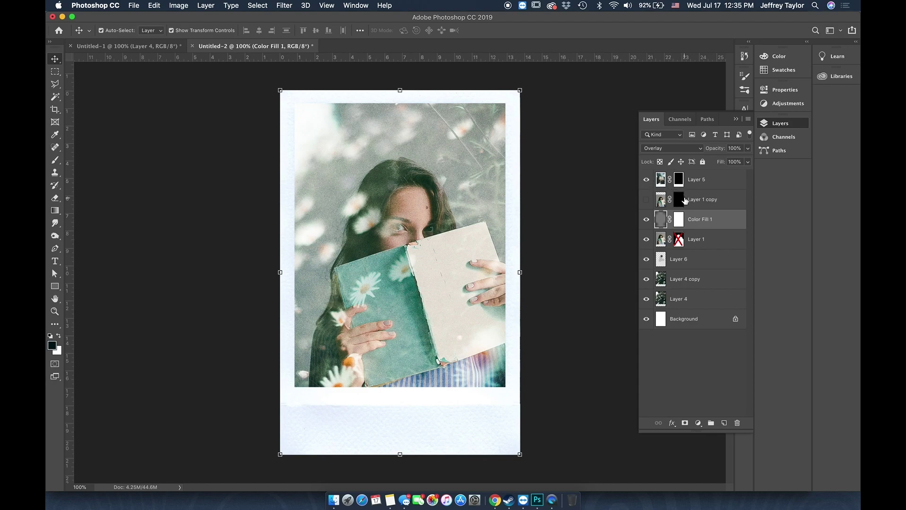
right_click(688, 179)
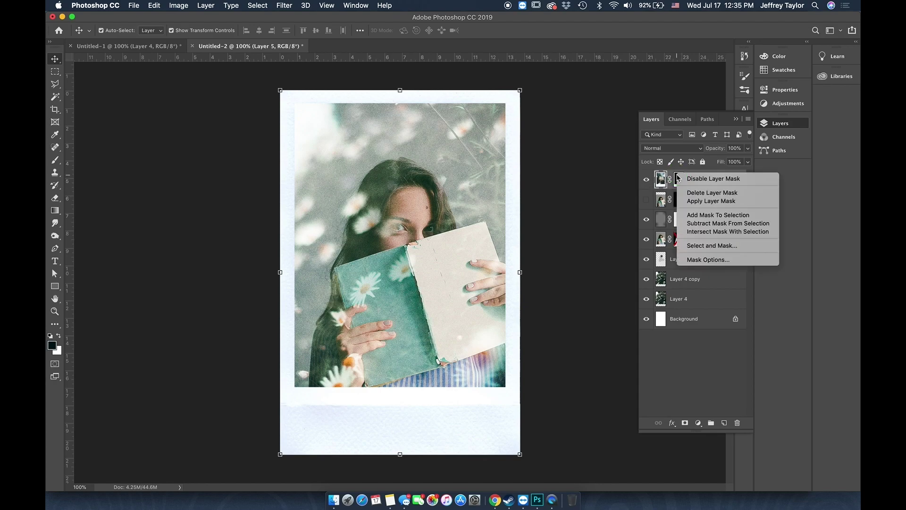
click(688, 178)
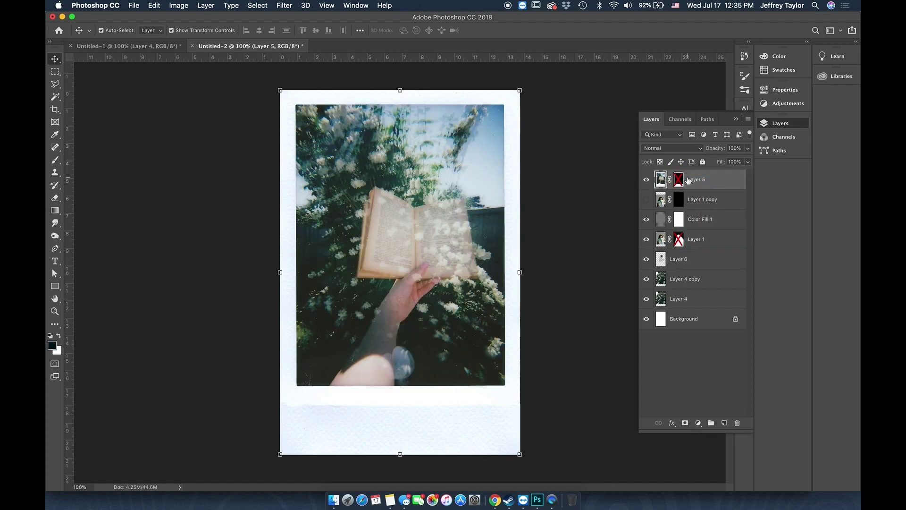
right_click(682, 179)
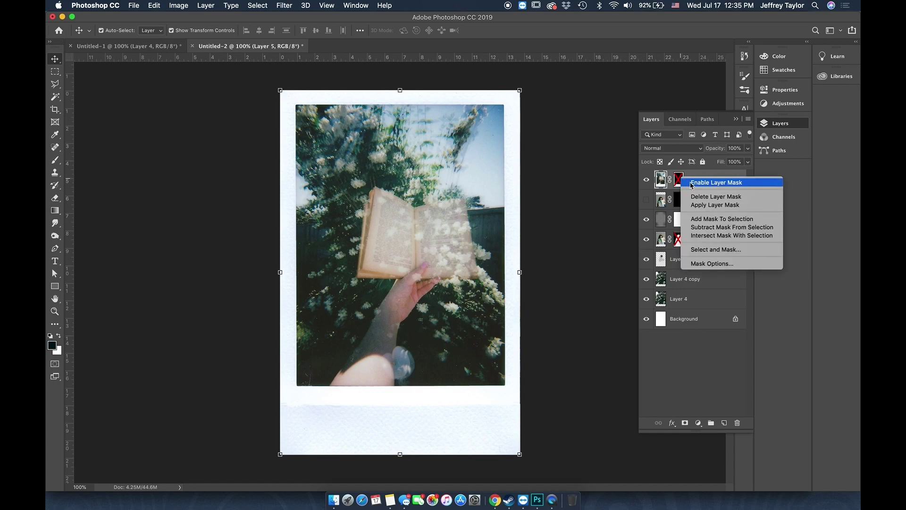
click(691, 184)
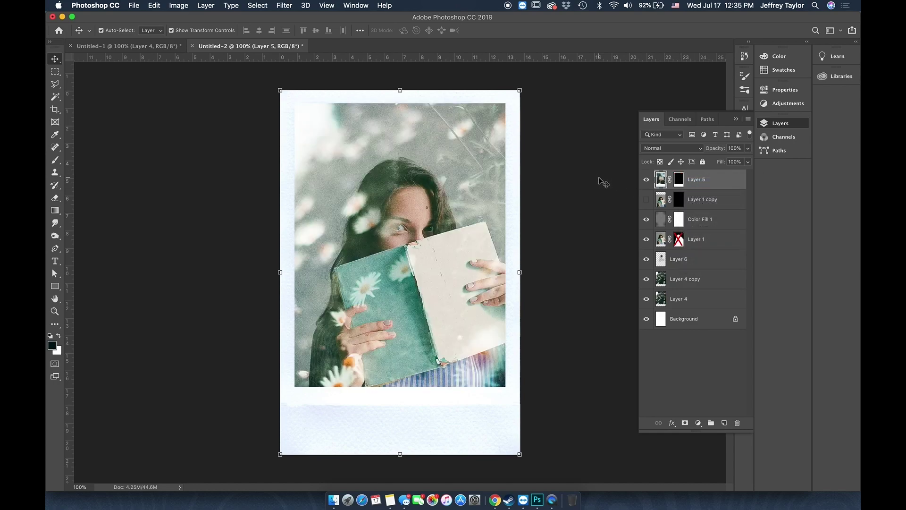